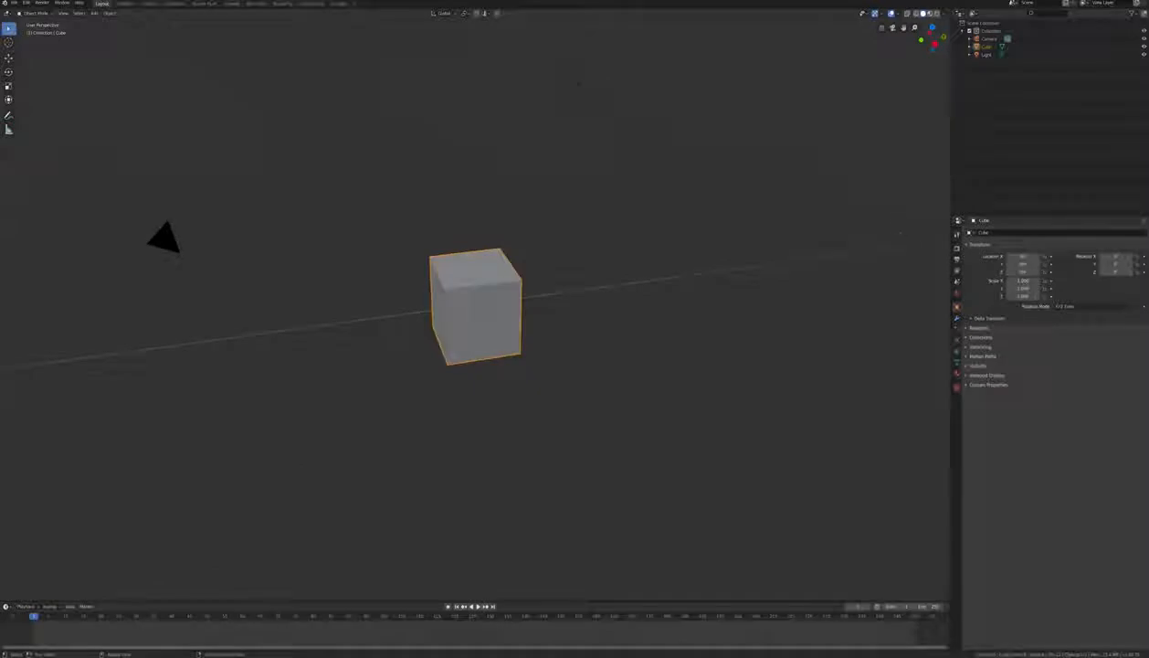
Switch the render engine to Cycles and set it back to Eevee
{"action": "left_click", "coordinate": [957, 249]}
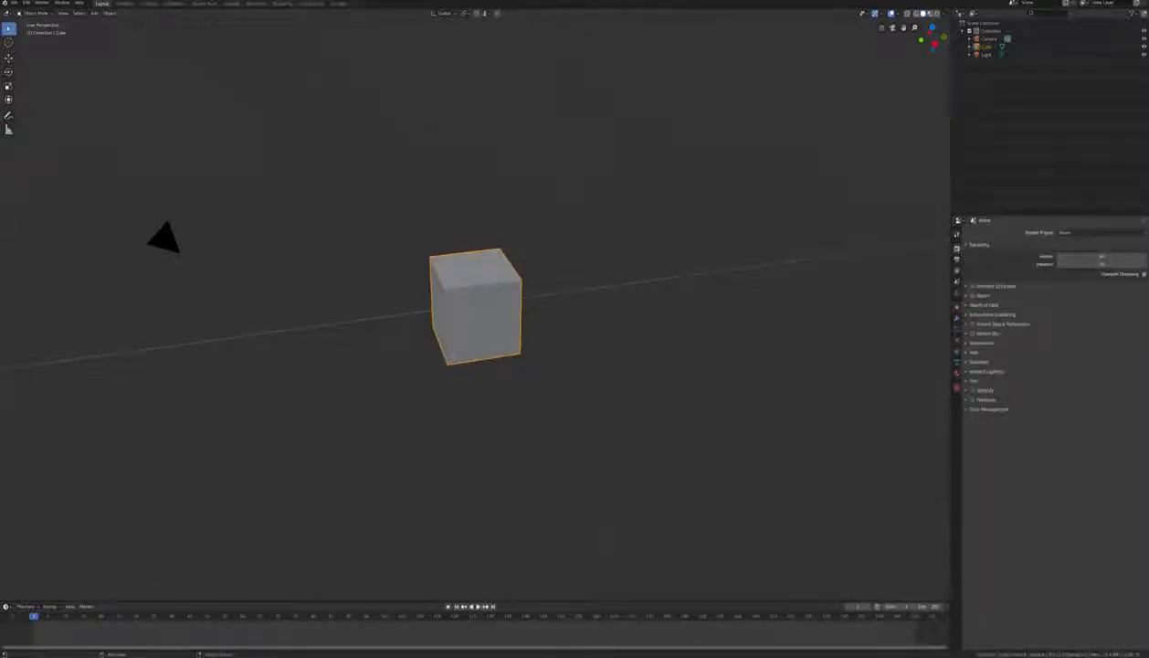
{"action": "left_click", "coordinate": [1087, 232]}
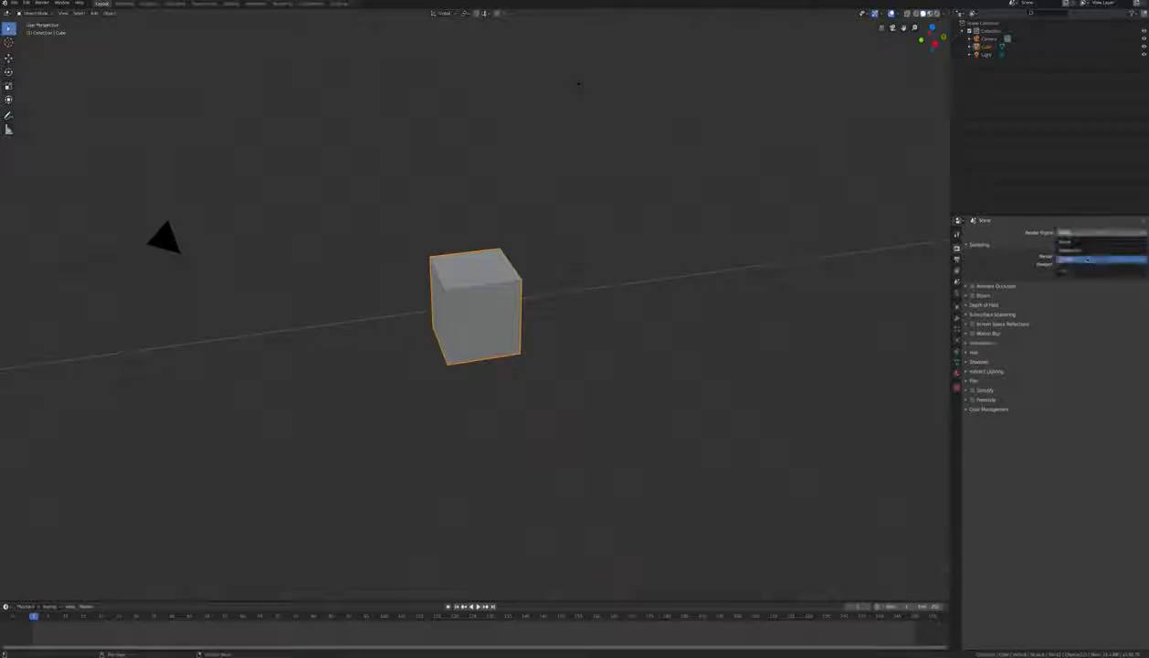
{"action": "left_click", "coordinate": [1085, 261]}
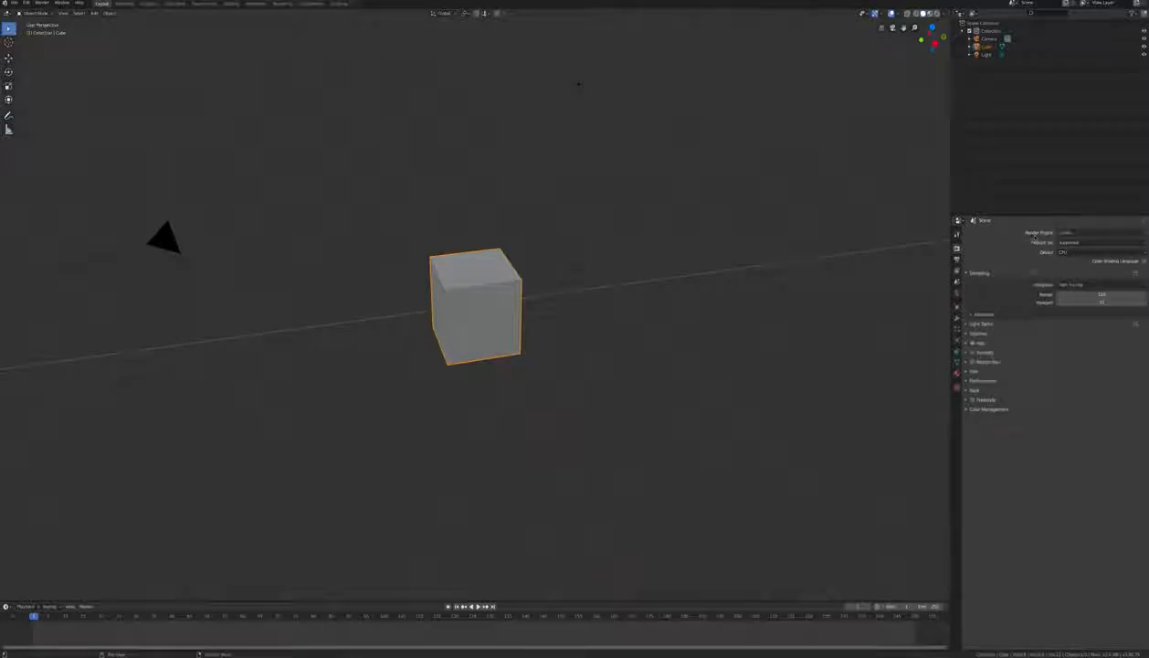
{"action": "left_click", "coordinate": [1064, 242]}
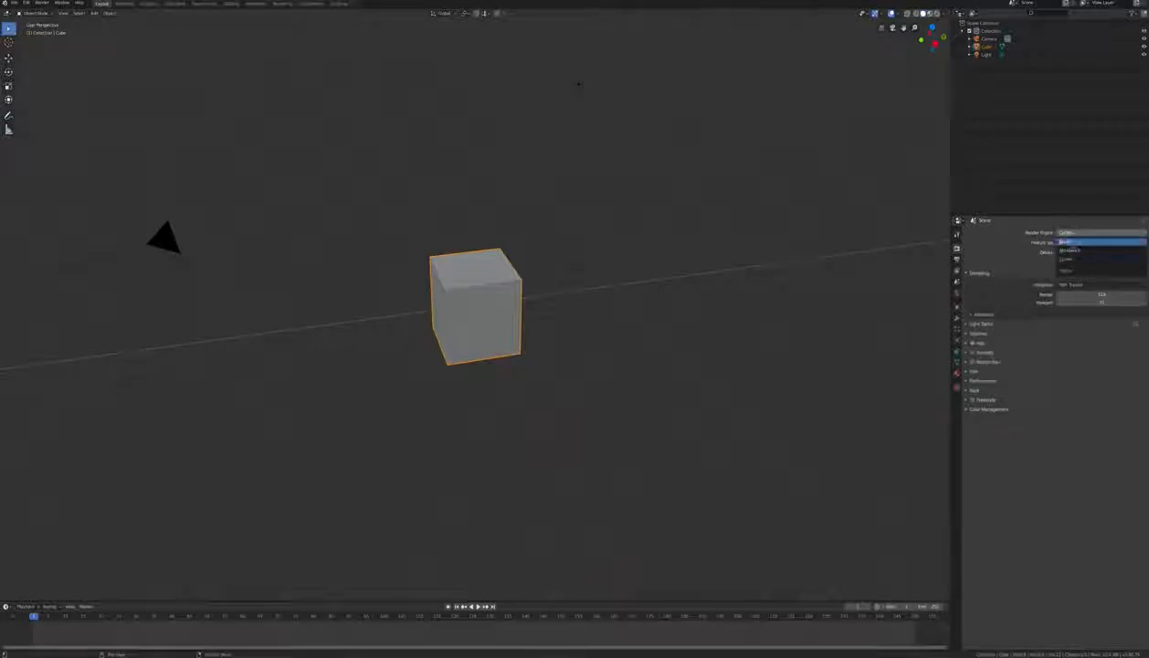
{"action": "left_click", "coordinate": [1067, 242]}
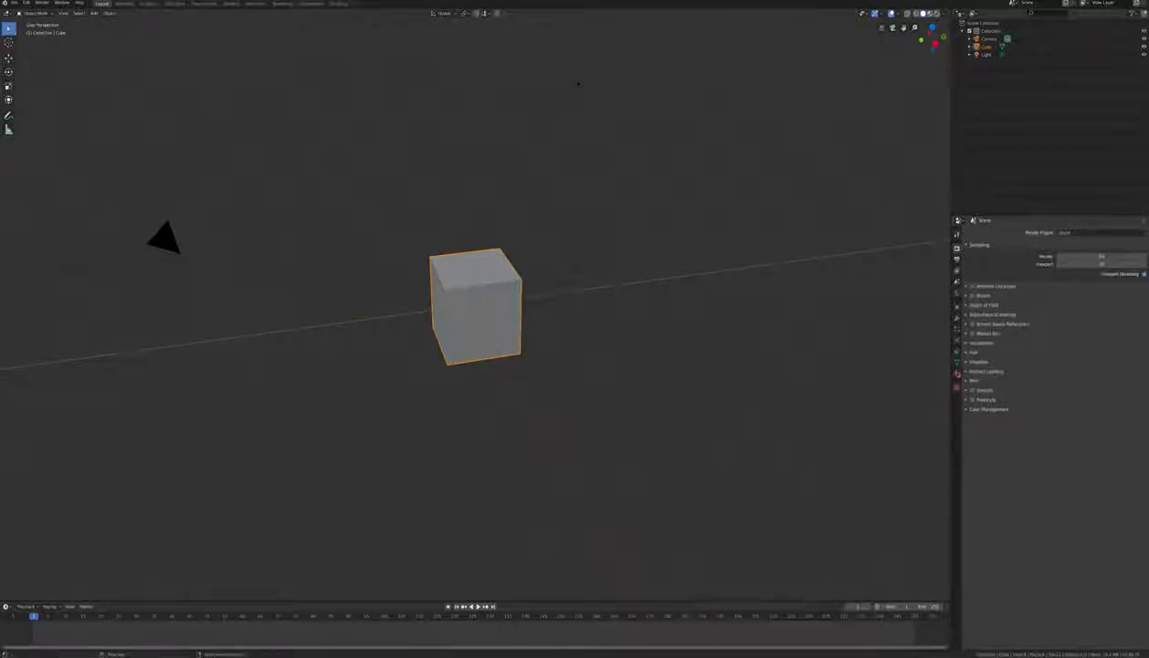
Replace the cube's existing material with a new one named Stone
{"action": "left_click", "coordinate": [958, 373]}
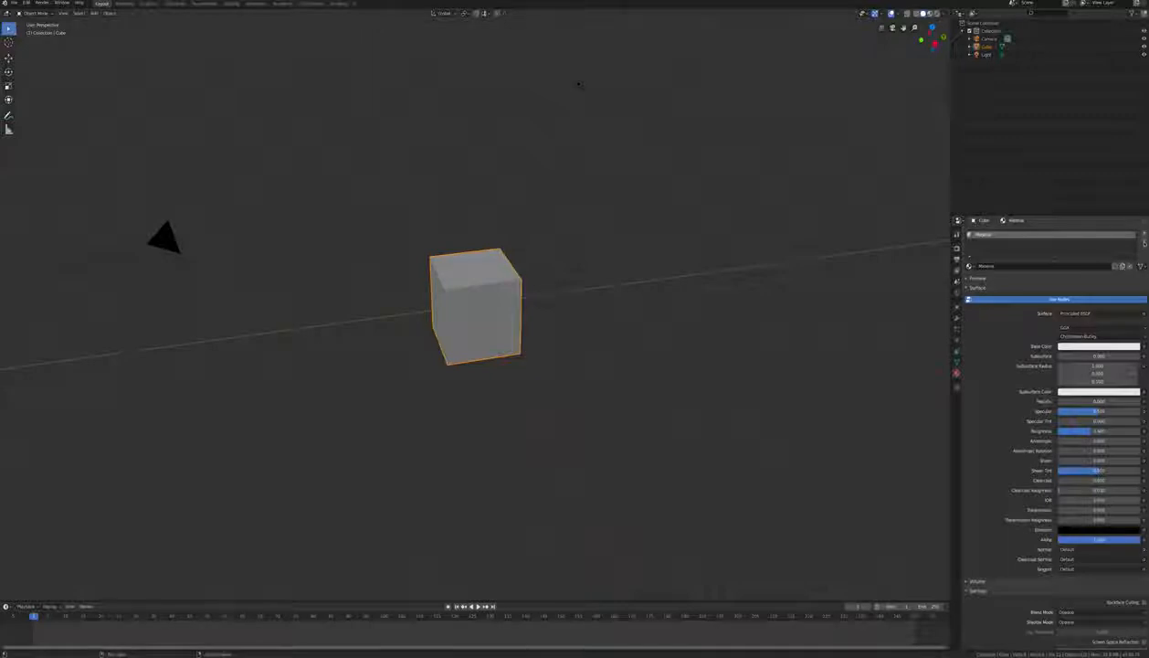
{"action": "left_click", "coordinate": [1145, 243]}
{"action": "left_click", "coordinate": [1145, 233]}
{"action": "left_click", "coordinate": [1040, 267]}
{"action": "double_click", "coordinate": [1037, 267]}
{"action": "type", "text": "Metal"}
{"action": "key", "text": "Return"}
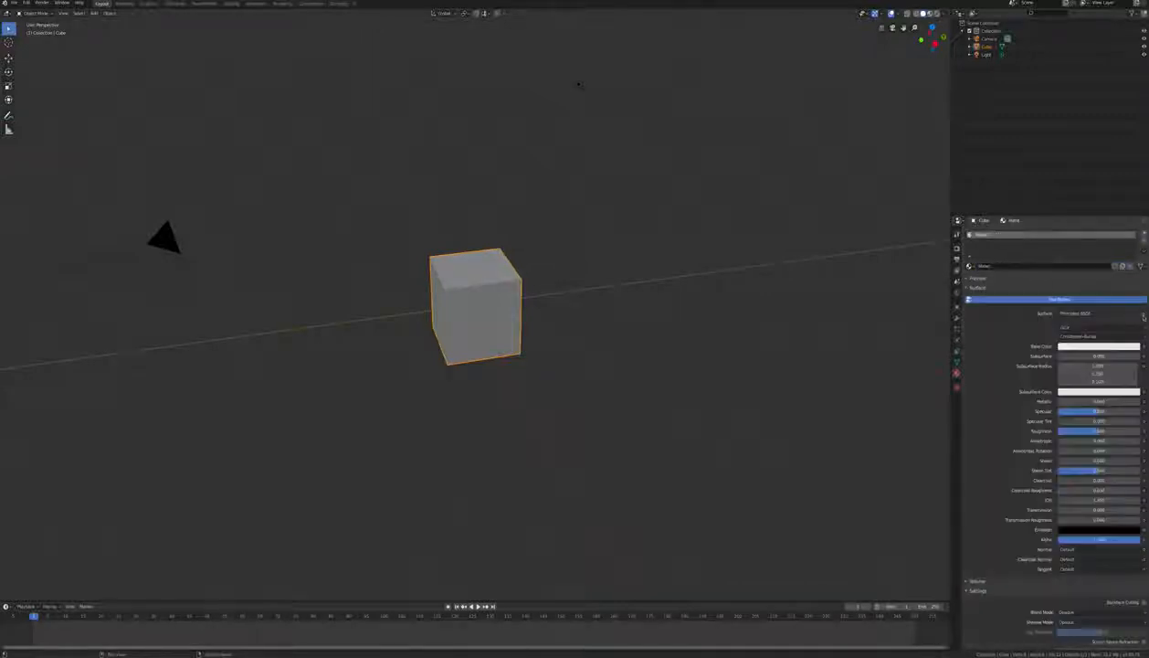
Set the Stone material's surface to Glossy BSDF and use an Image Texture for its color
{"action": "left_click", "coordinate": [1095, 313]}
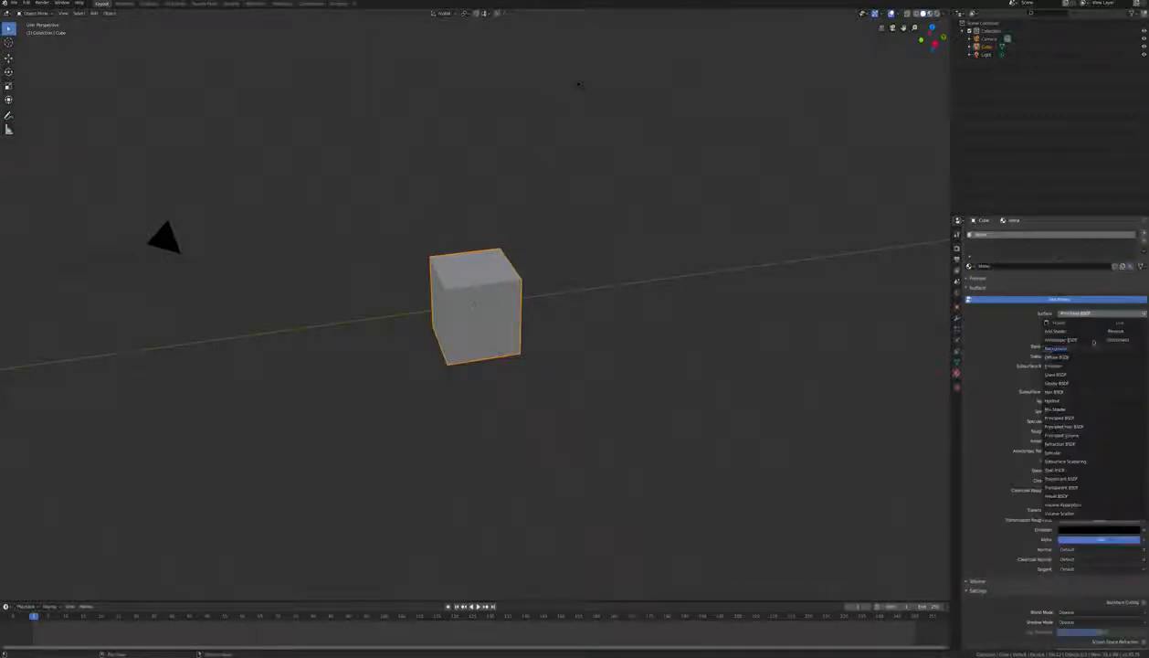
{"action": "left_click", "coordinate": [1057, 382]}
{"action": "left_click", "coordinate": [1053, 338]}
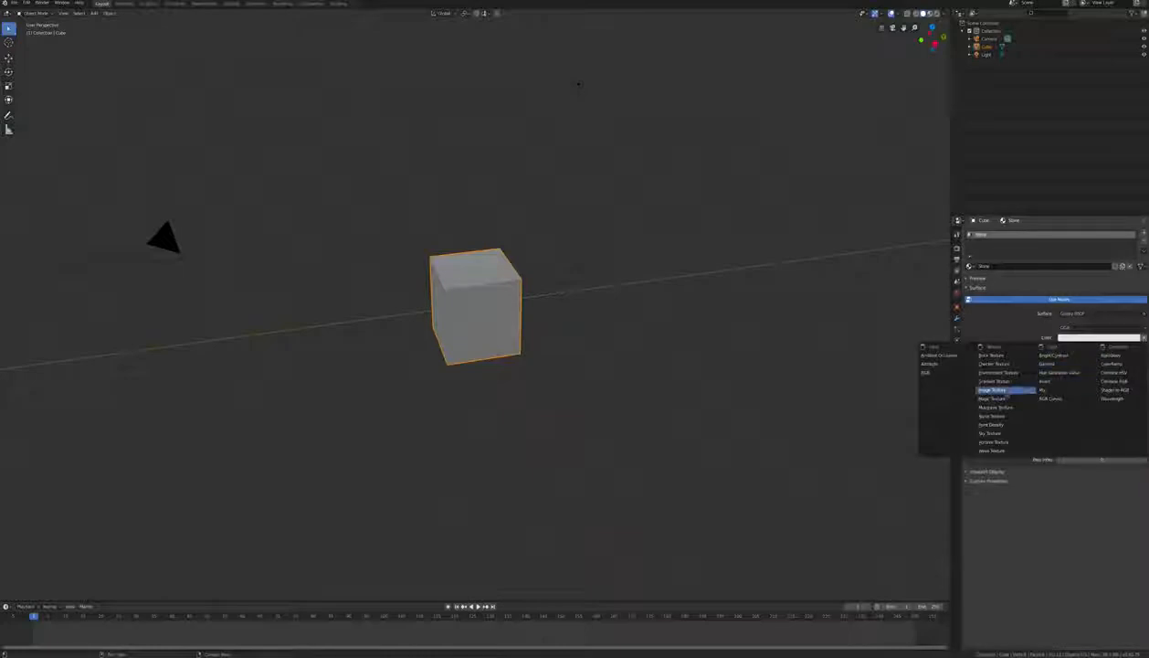
{"action": "left_click", "coordinate": [1005, 392]}
Switch to the Chrome browser and open the full Stone texture #52514 image from the stone texture results for saving
{"action": "left_click", "coordinate": [922, 651]}
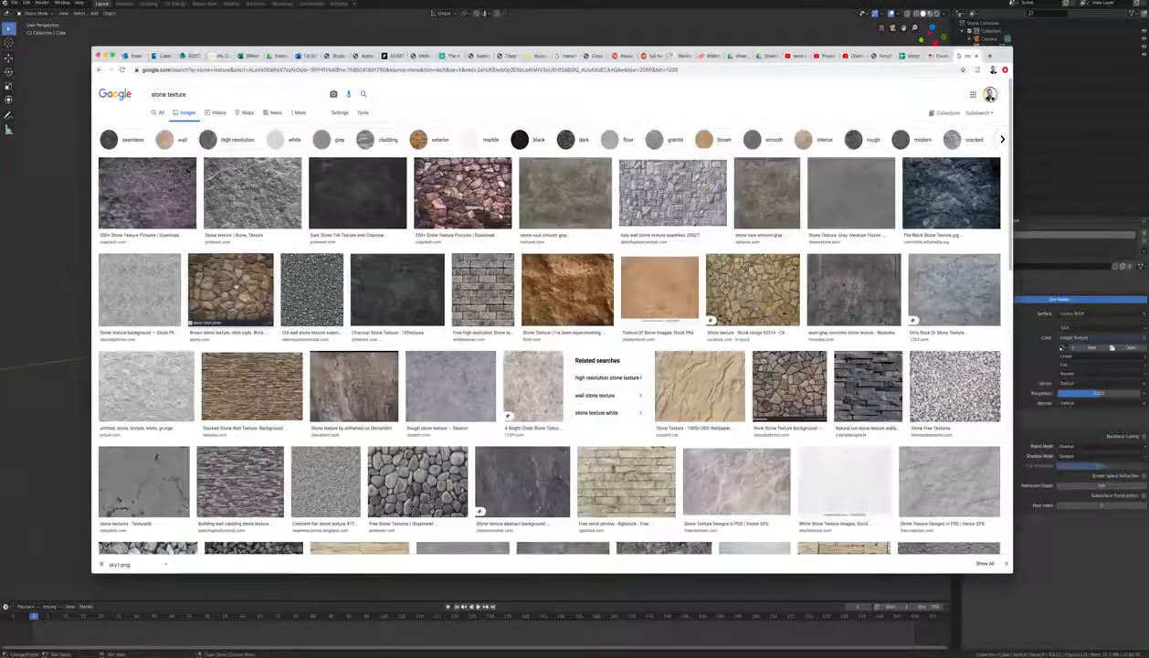
{"action": "left_click", "coordinate": [772, 311]}
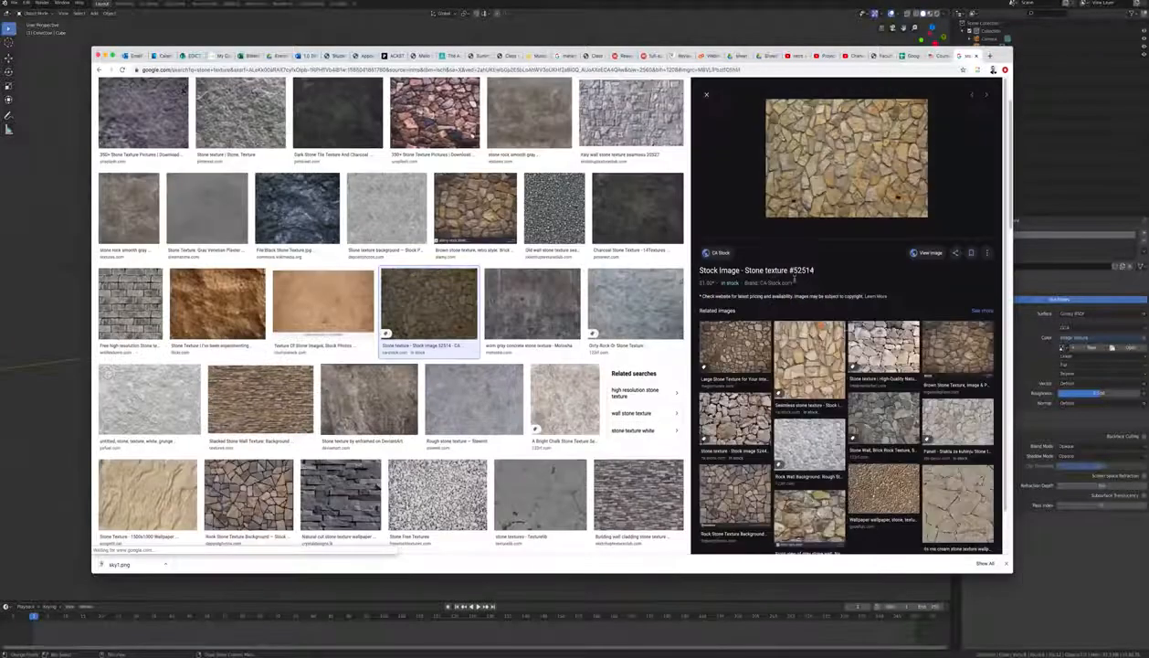
{"action": "left_click", "coordinate": [910, 248]}
{"action": "right_click", "coordinate": [519, 311]}
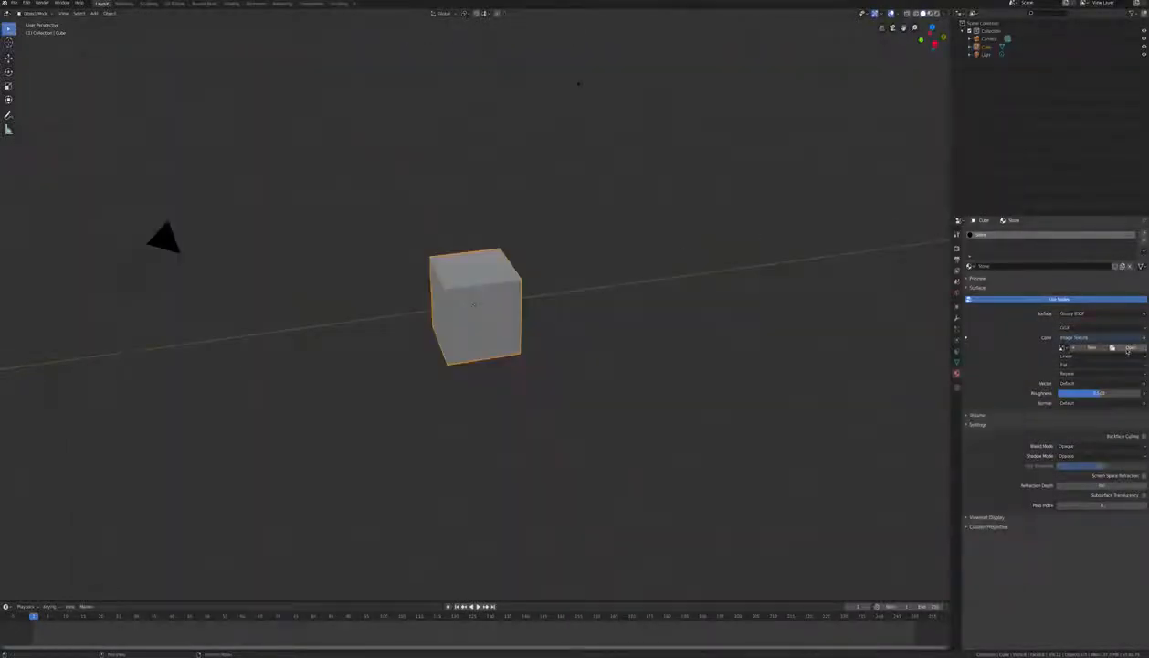
Load stone1.jpg into the material's image texture and bring up the UV Editing workspace
{"action": "left_click", "coordinate": [1129, 348]}
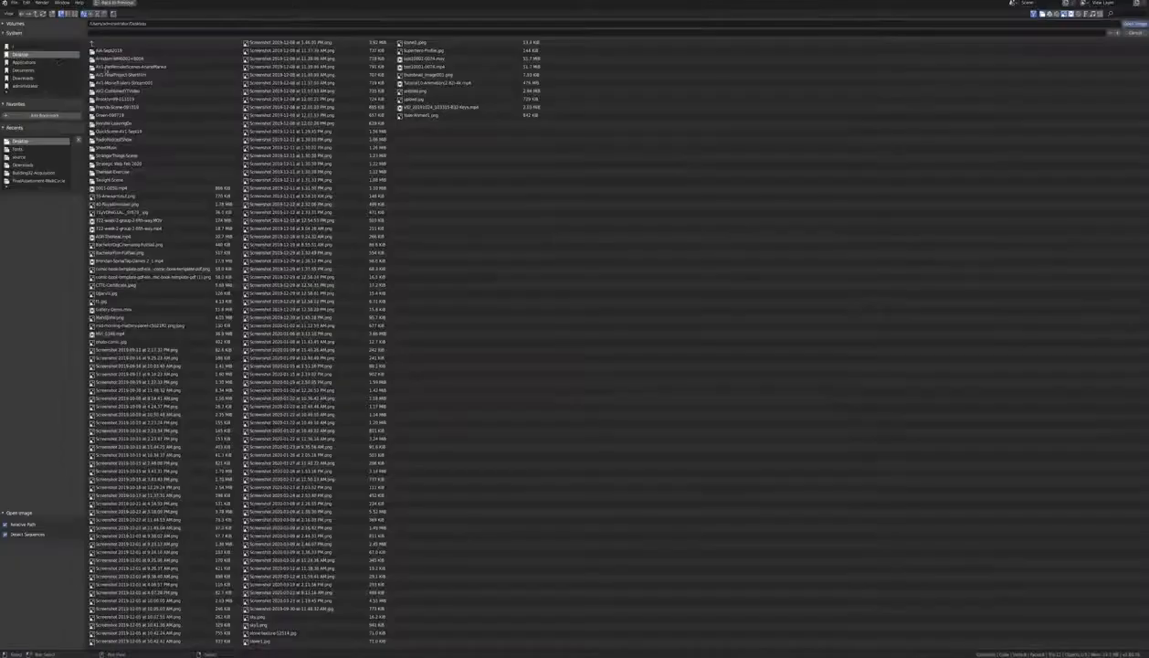
{"action": "double_click", "coordinate": [263, 641]}
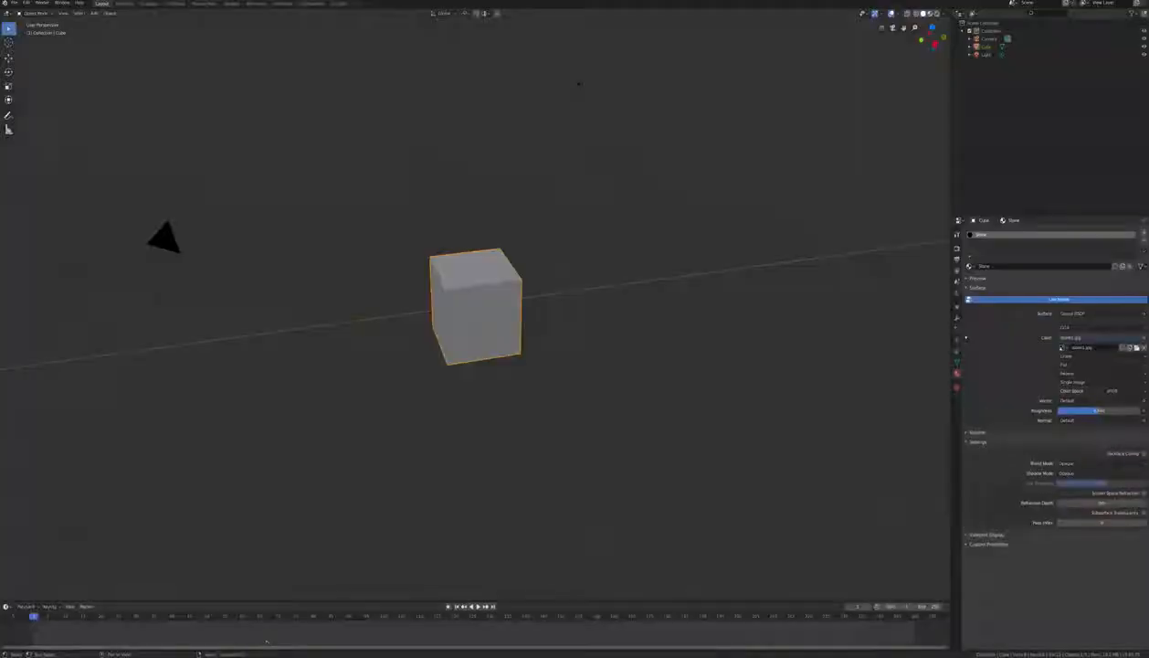
{"action": "left_click", "coordinate": [170, 3]}
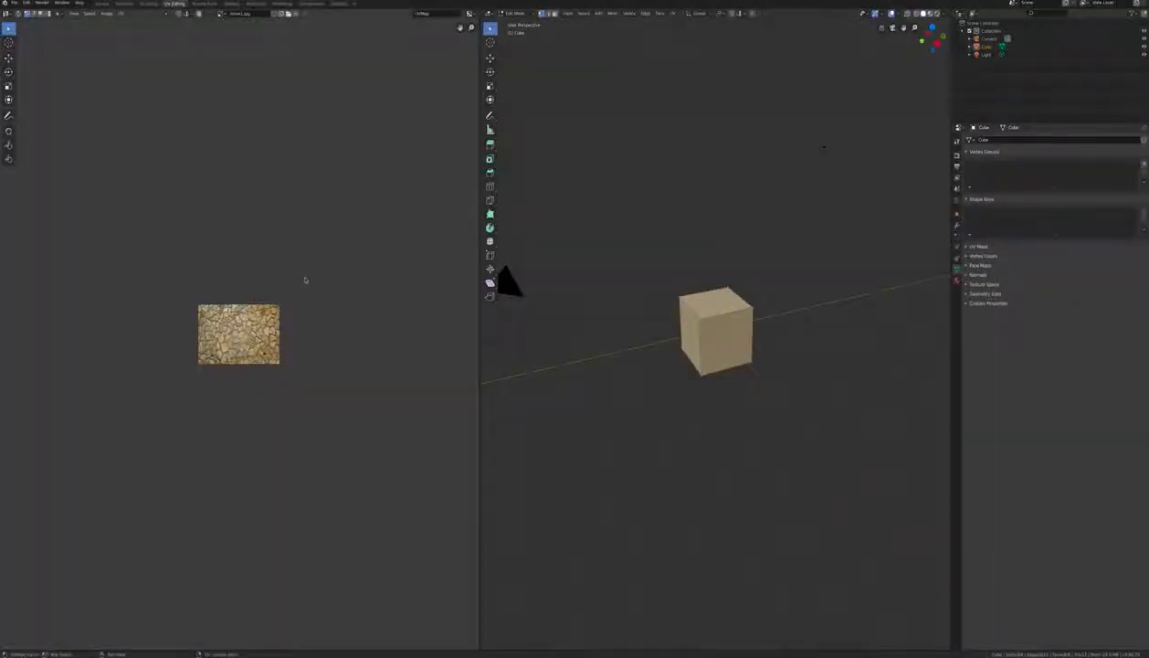
{"action": "scroll", "coordinate": [305, 280], "scroll_direction": "down", "scroll_amount": 3}
{"action": "scroll", "coordinate": [305, 279], "scroll_direction": "up", "scroll_amount": 10}
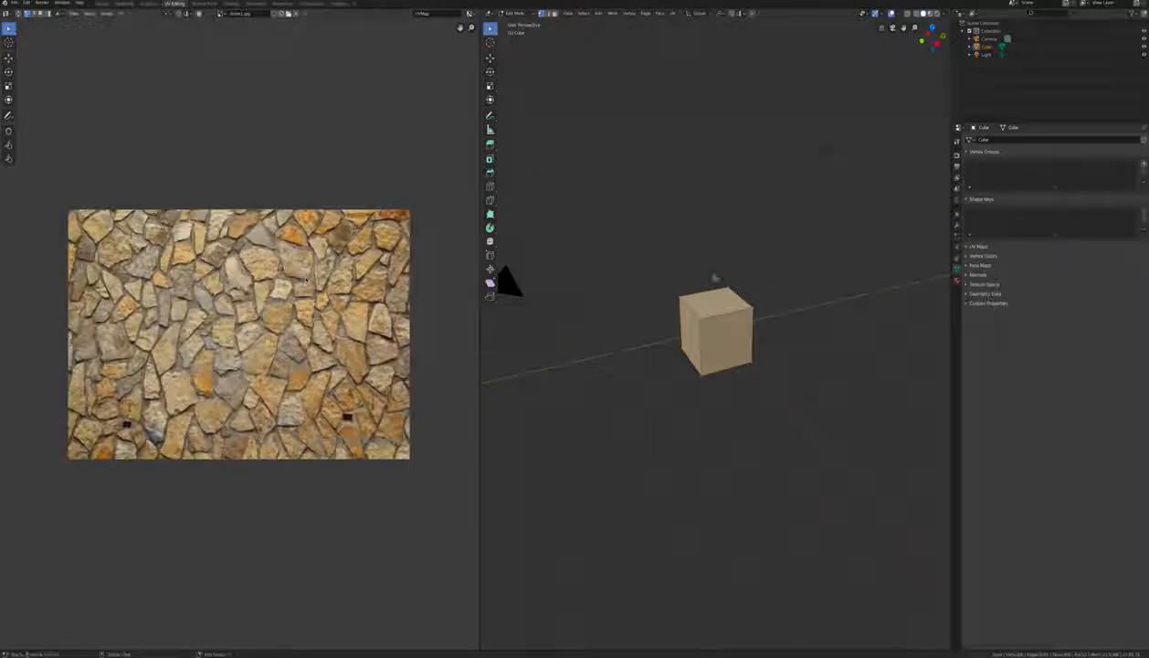
{"action": "scroll", "coordinate": [779, 290], "scroll_direction": "up", "scroll_amount": 4}
Try to unwrap the cube's UVs in Edit Mode and undo the unwrap
{"action": "key", "text": "Tab"}
{"action": "key", "text": "Tab"}
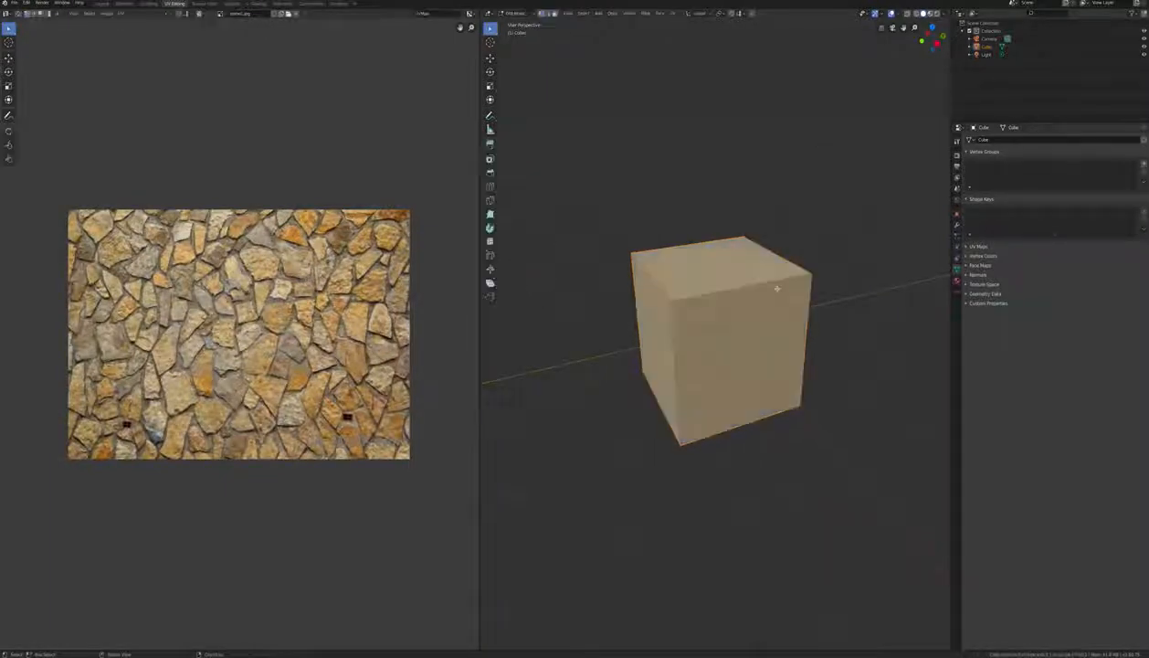
{"action": "key", "text": "Tab"}
{"action": "key", "text": "Tab"}
{"action": "left_click", "coordinate": [673, 13]}
{"action": "left_click", "coordinate": [684, 23]}
{"action": "key", "text": "ctrl+z"}
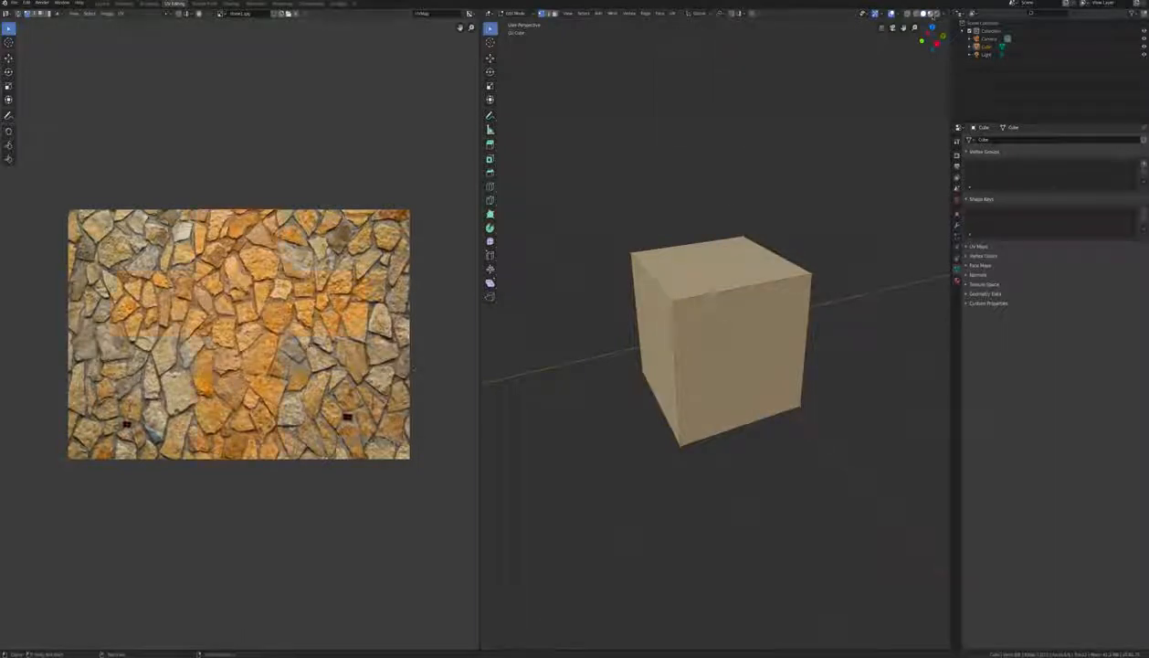
Inspect the stone texture on the cube from several sides in Material Preview and Rendered shading
{"action": "left_click", "coordinate": [930, 14]}
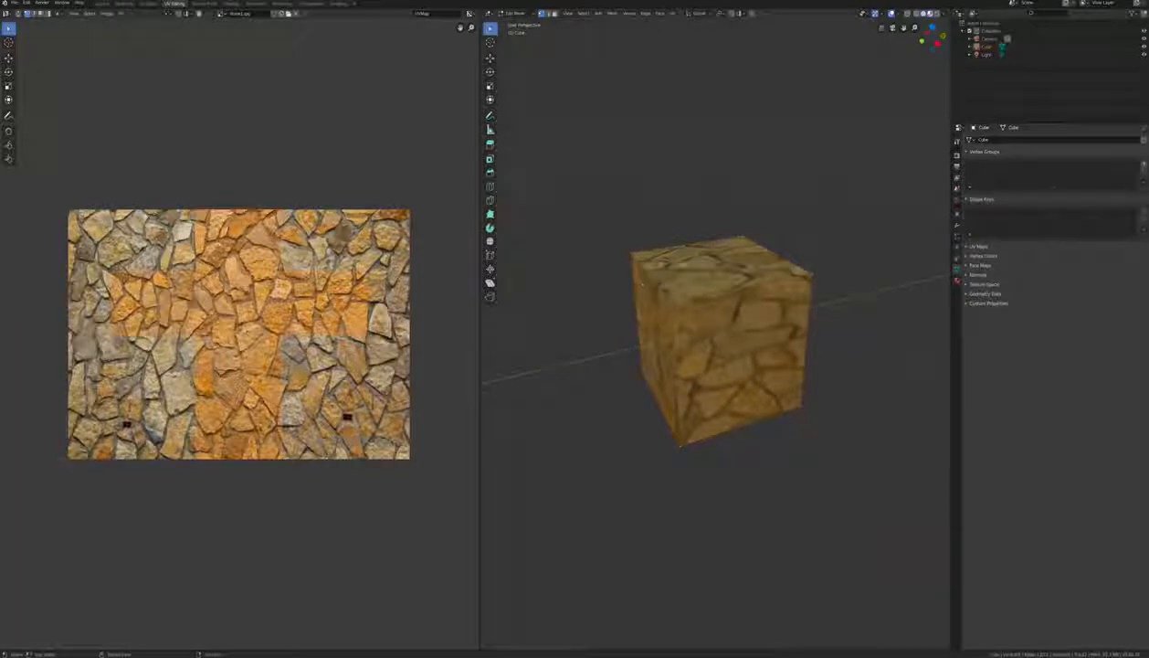
{"action": "middle_click_drag", "start_coordinate": [670, 373], "coordinate": [689, 375]}
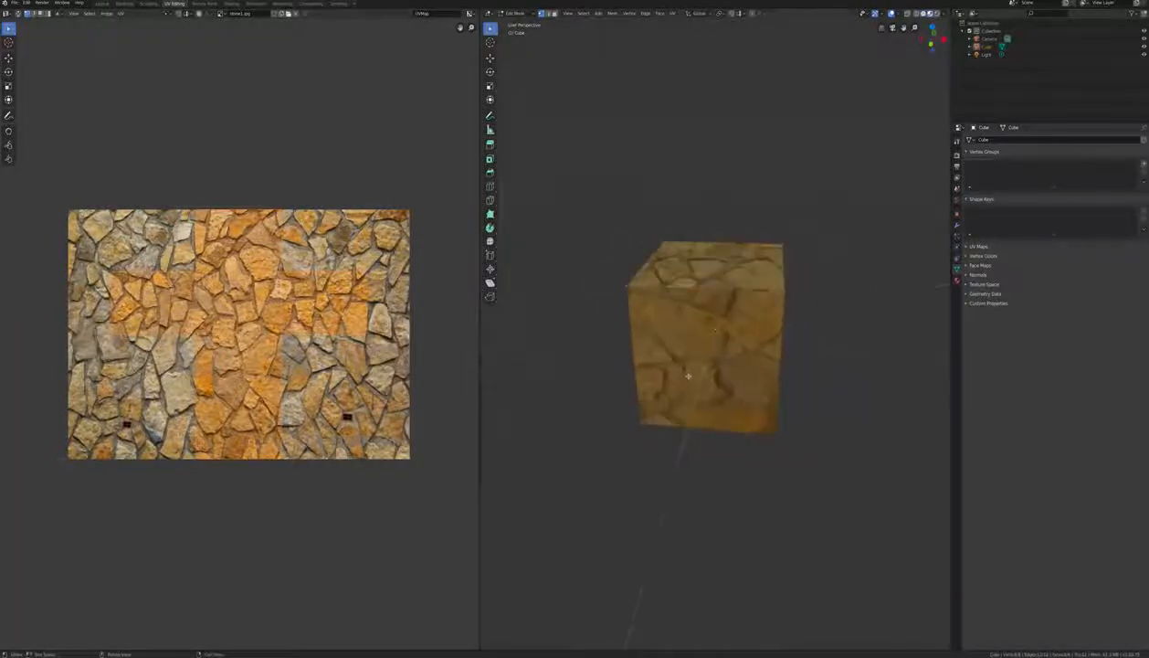
{"action": "key", "text": "a"}
{"action": "left_click", "coordinate": [937, 13]}
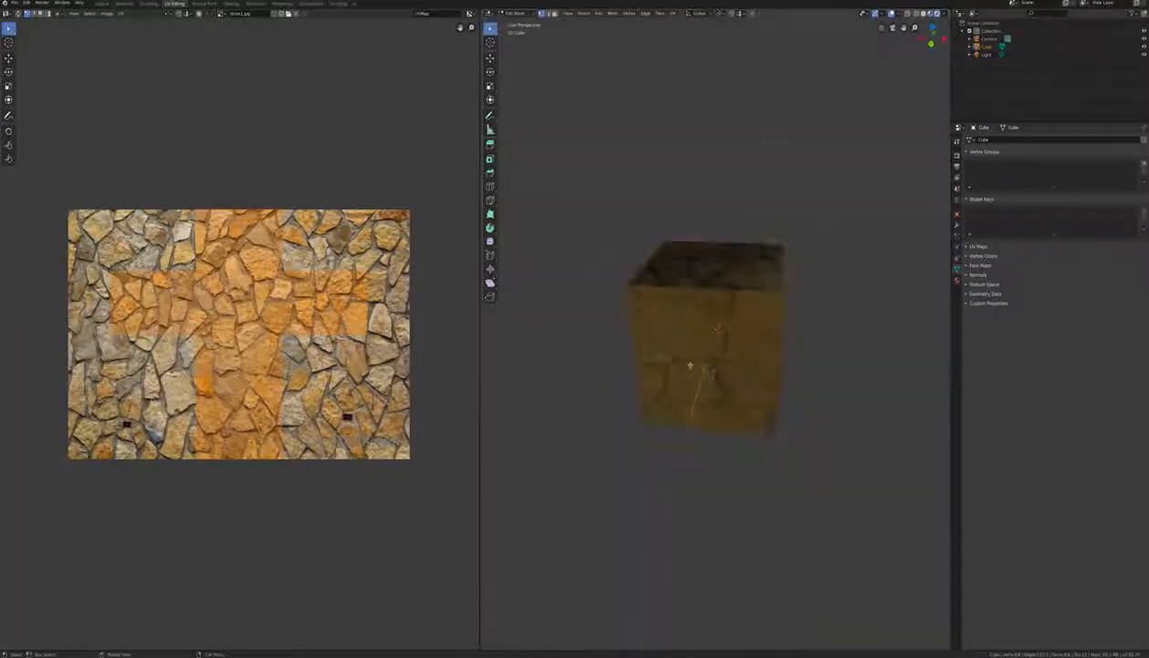
{"action": "middle_click_drag", "start_coordinate": [691, 364], "coordinate": [741, 303]}
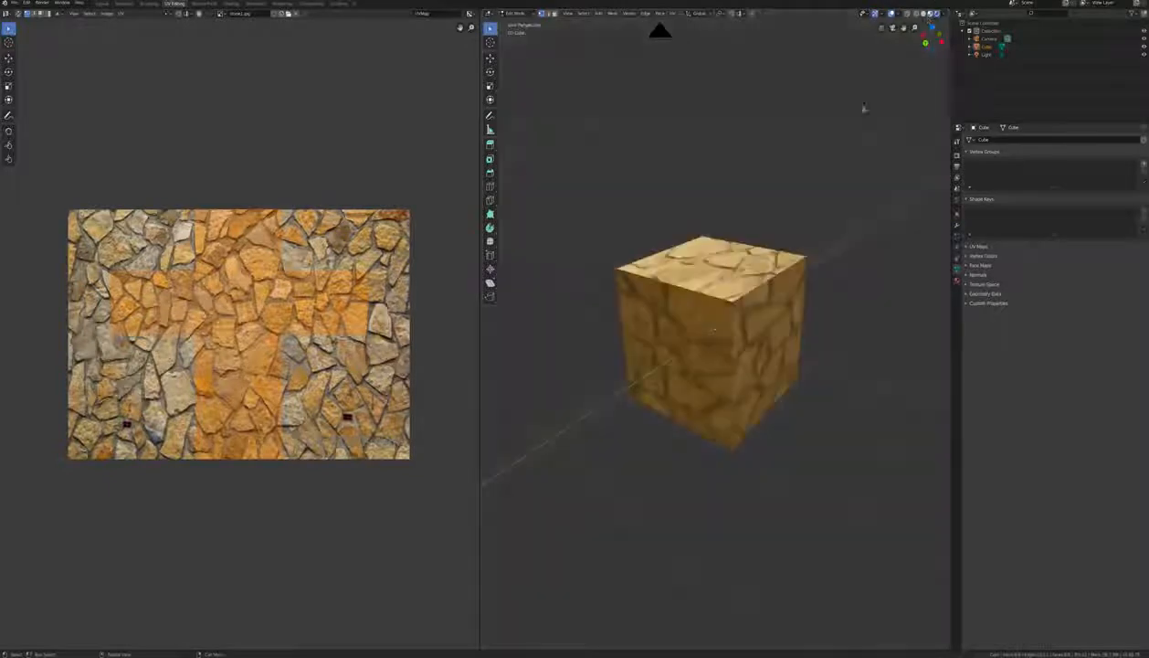
{"action": "middle_click_drag", "start_coordinate": [694, 228], "coordinate": [735, 220]}
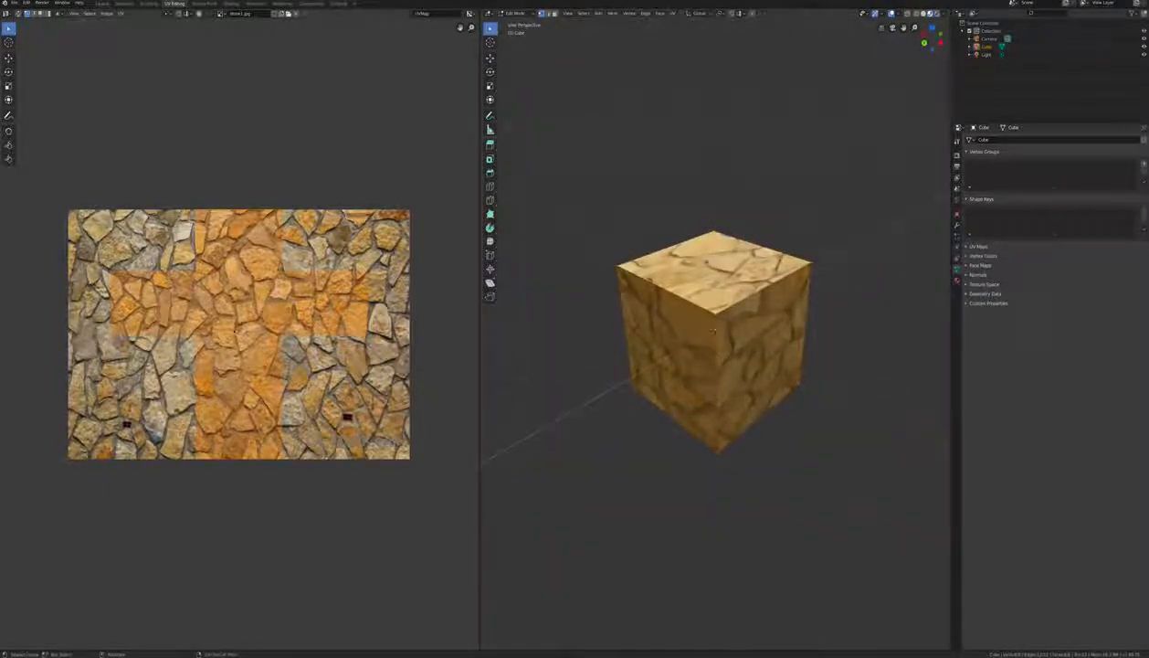
Reposition and enlarge the cube's UV layout over stone1.jpg until its middle face roughly covers the whole image
{"action": "left_click", "coordinate": [220, 14]}
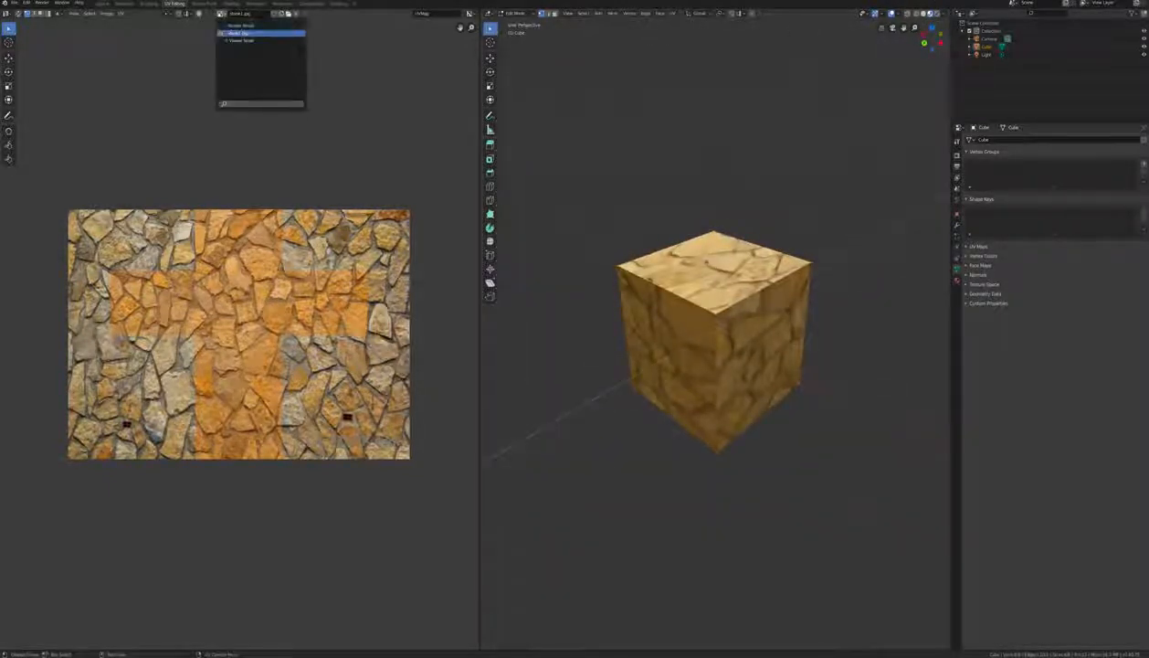
{"action": "left_click", "coordinate": [261, 33]}
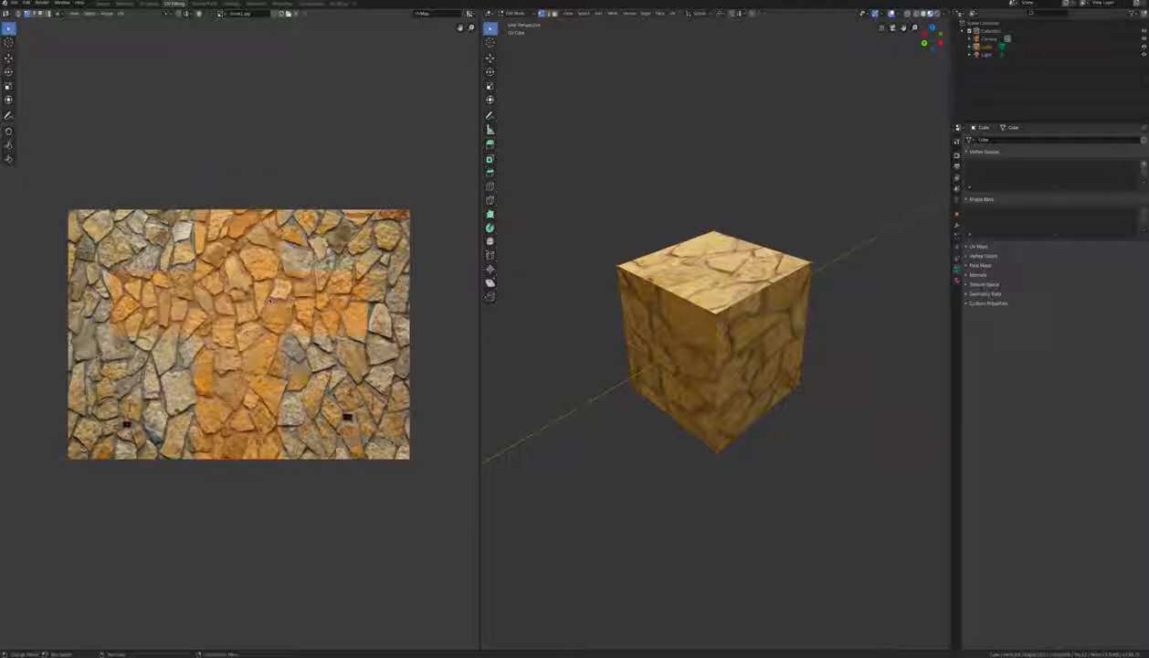
{"action": "key", "text": "g"}
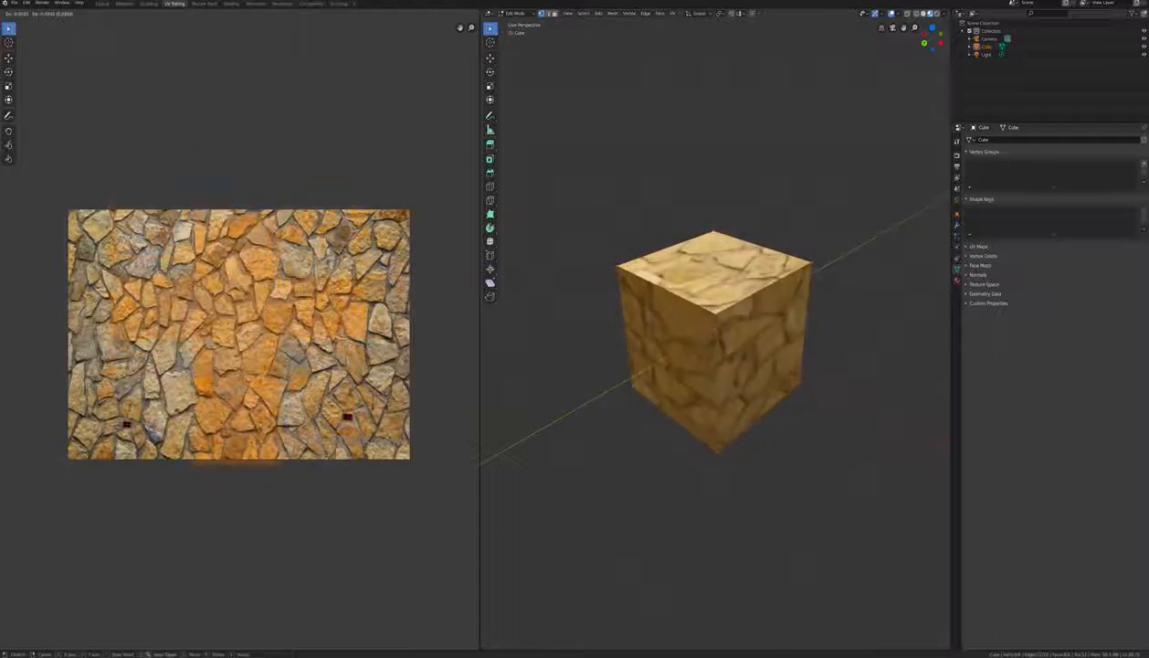
{"action": "key", "text": "Return"}
{"action": "key", "text": "s"}
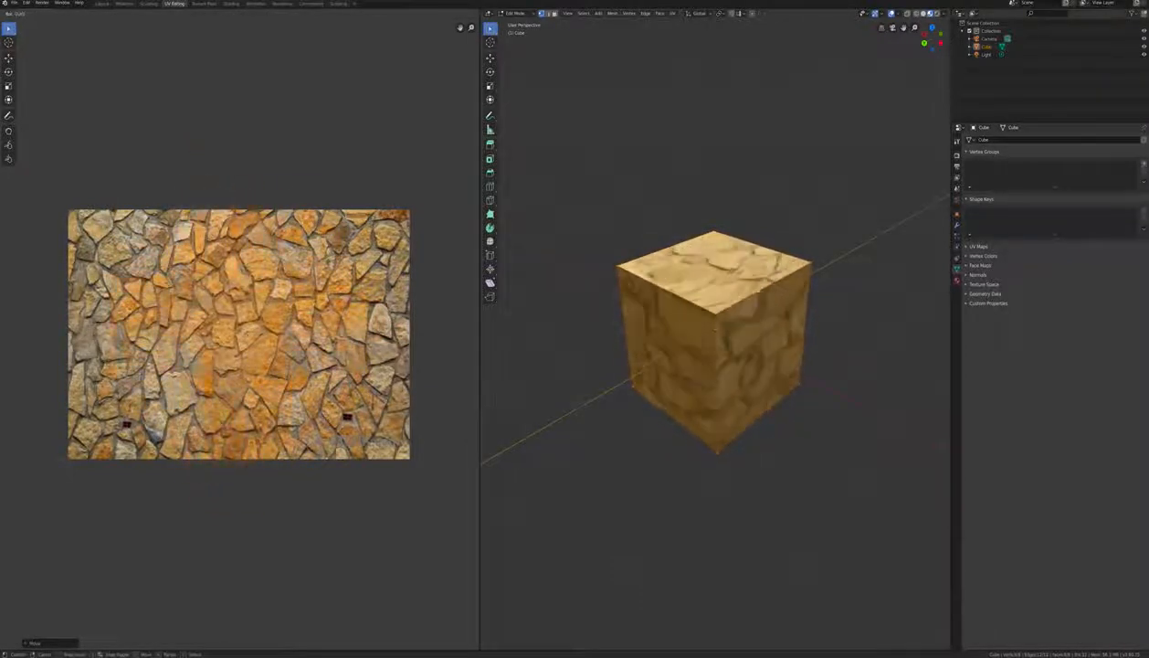
{"action": "key", "text": "Return"}
{"action": "key", "text": "s"}
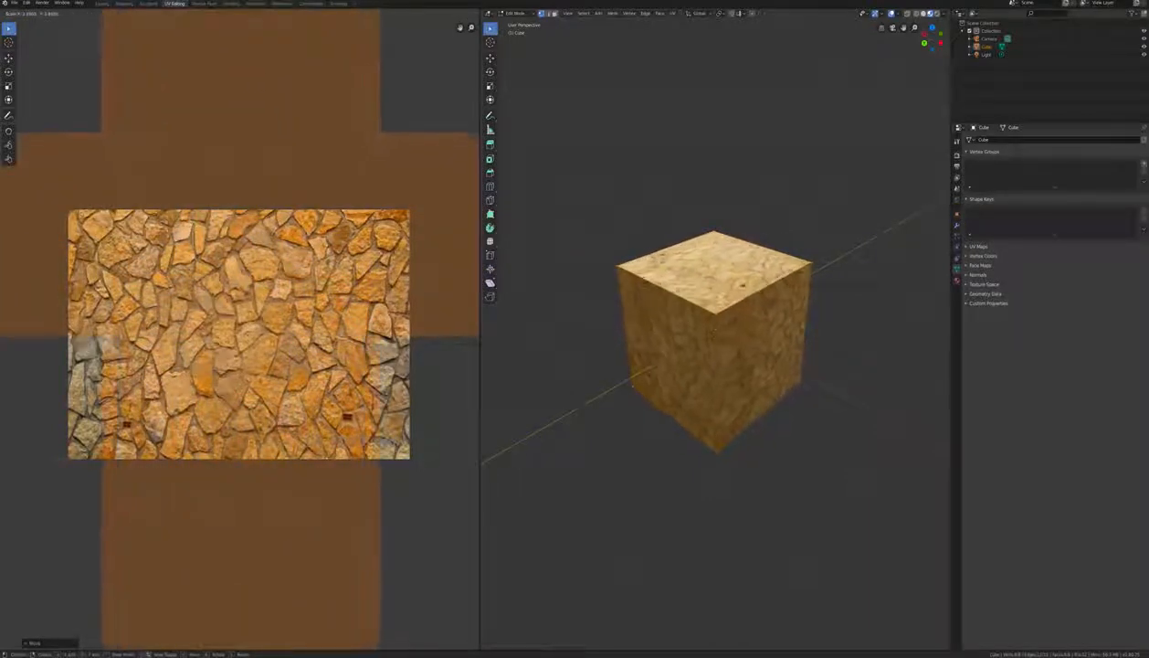
{"action": "key", "text": "Return"}
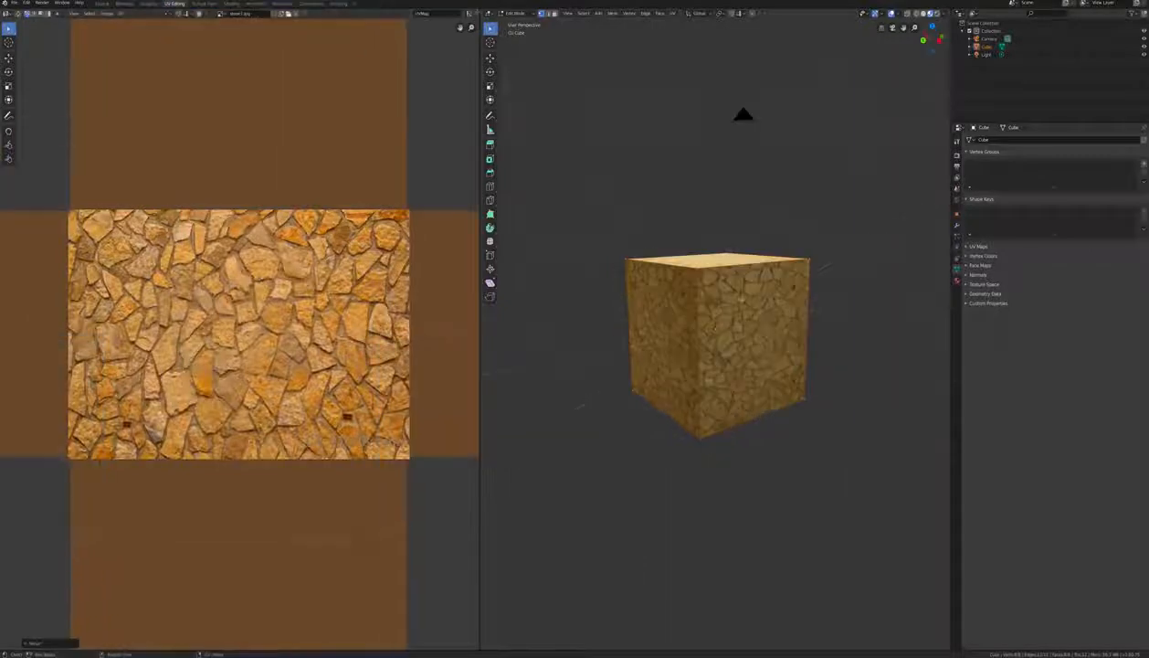
Return to the Layout workspace in Material Preview shading and lower the Stone material's Roughness to about 0.3
{"action": "left_click", "coordinate": [101, 3]}
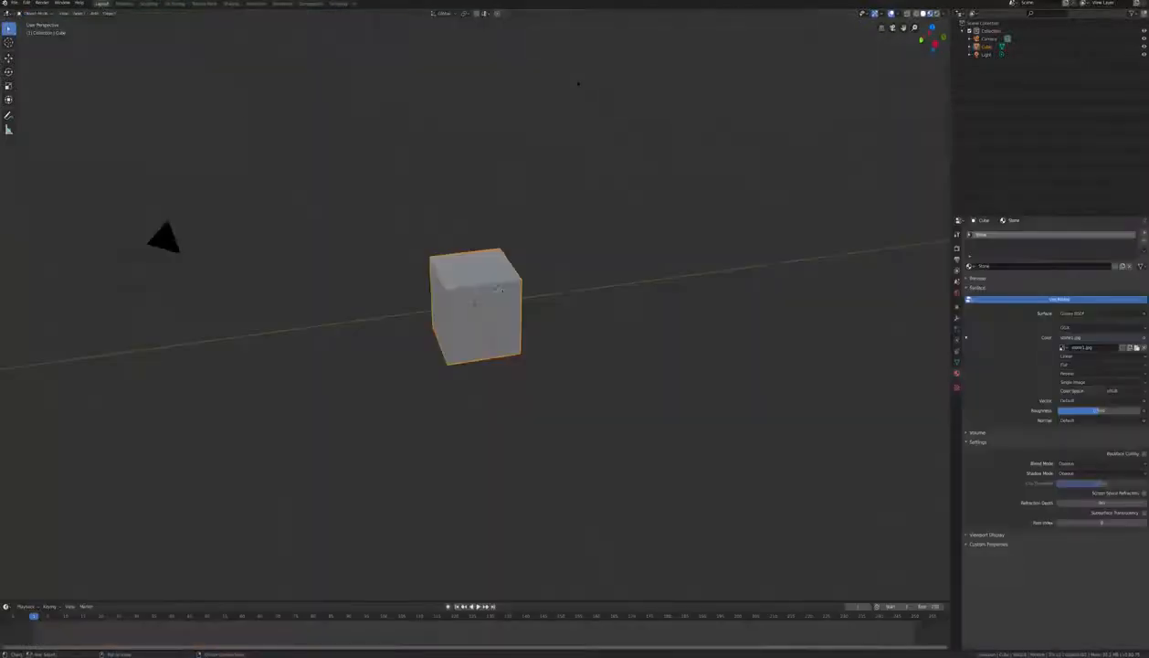
{"action": "left_click", "coordinate": [929, 14]}
{"action": "scroll", "coordinate": [703, 250], "scroll_direction": "up", "scroll_amount": 6}
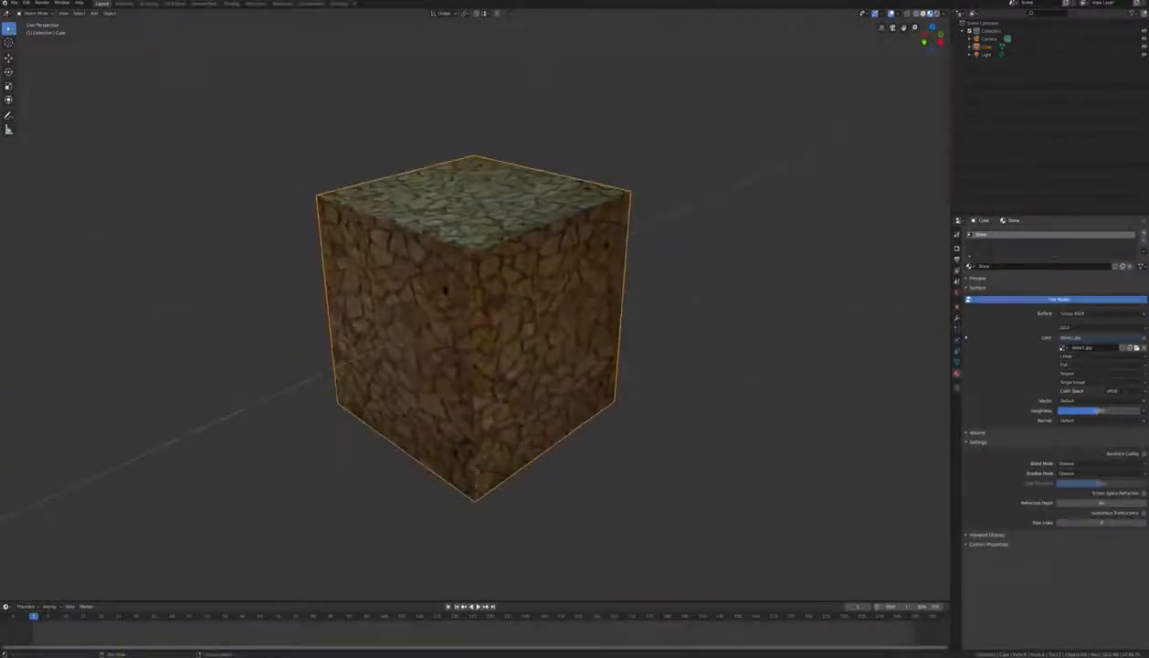
{"action": "mouse_move", "coordinate": [1097, 411]}
{"action": "left_mouse_down"}
{"action": "mouse_move", "coordinate": [1060, 411]}
{"action": "mouse_move", "coordinate": [1139, 411]}
{"action": "mouse_move", "coordinate": [1059, 411]}
{"action": "mouse_move", "coordinate": [1081, 411]}
{"action": "left_mouse_up"}
Add a plane mesh and scale it up into a wide floor around the cube
{"action": "scroll", "coordinate": [636, 339], "scroll_direction": "down", "scroll_amount": 1}
{"action": "scroll", "coordinate": [635, 339], "scroll_direction": "down", "scroll_amount": 3}
{"action": "key", "text": "shift+a"}
{"action": "mouse_move", "coordinate": [636, 338]}
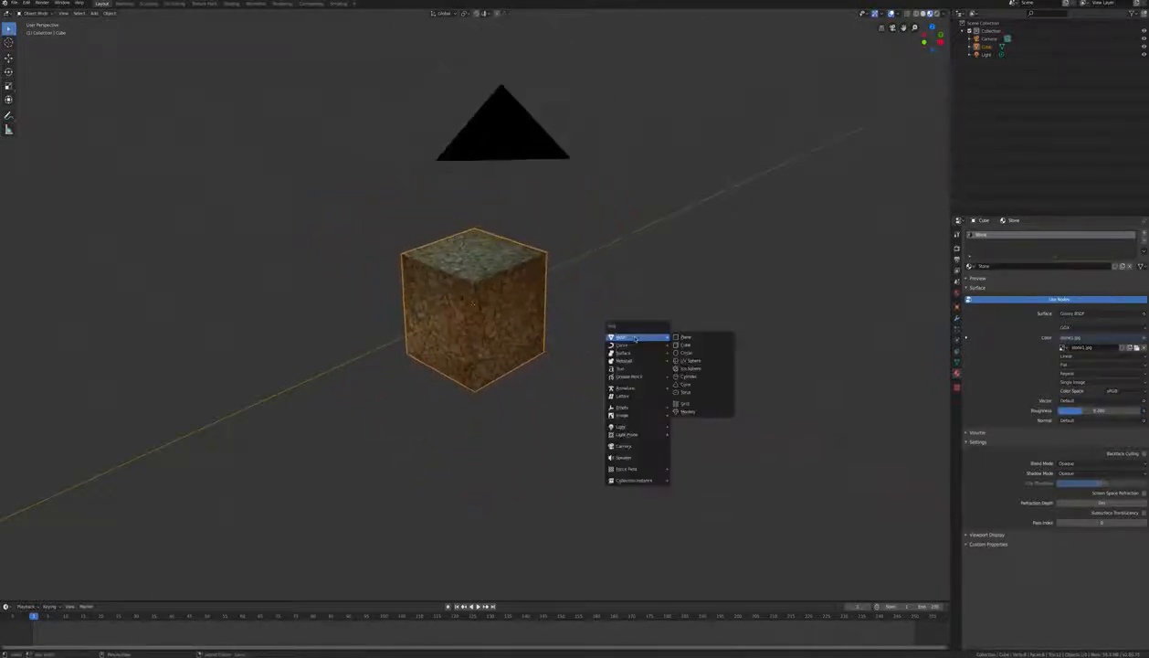
{"action": "left_click", "coordinate": [685, 337]}
{"action": "key", "text": "s"}
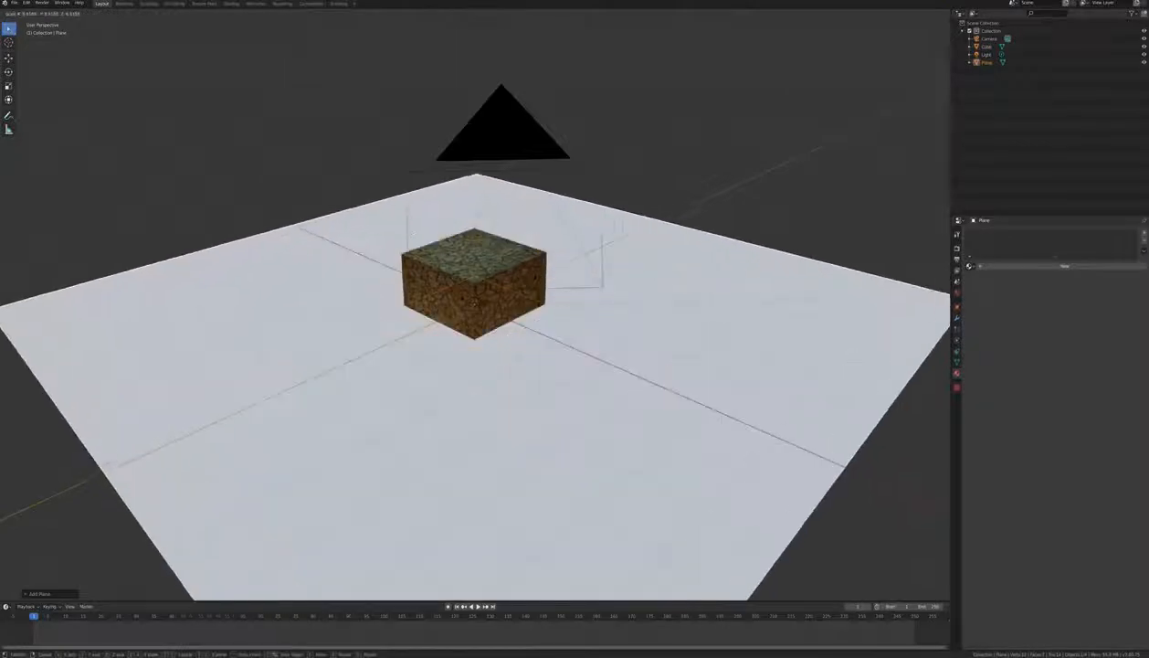
{"action": "left_click", "coordinate": [818, 340]}
Lower the floor plane along the Z axis to the base of the cube
{"action": "middle_click_drag", "start_coordinate": [740, 265], "coordinate": [754, 277]}
{"action": "scroll", "coordinate": [754, 278], "scroll_direction": "up", "scroll_amount": 1}
{"action": "key", "text": "g"}
{"action": "key", "text": "z"}
{"action": "left_click", "coordinate": [756, 333]}
Duplicate the floor plane and stand the copy upright as a wall behind the cube
{"action": "key", "text": "shift+d"}
{"action": "key", "text": "z"}
{"action": "left_click", "coordinate": [761, 313]}
Look through the camera and move the upright wall plane along the Y axis to sit behind the cube
{"action": "key", "text": "KP_0"}
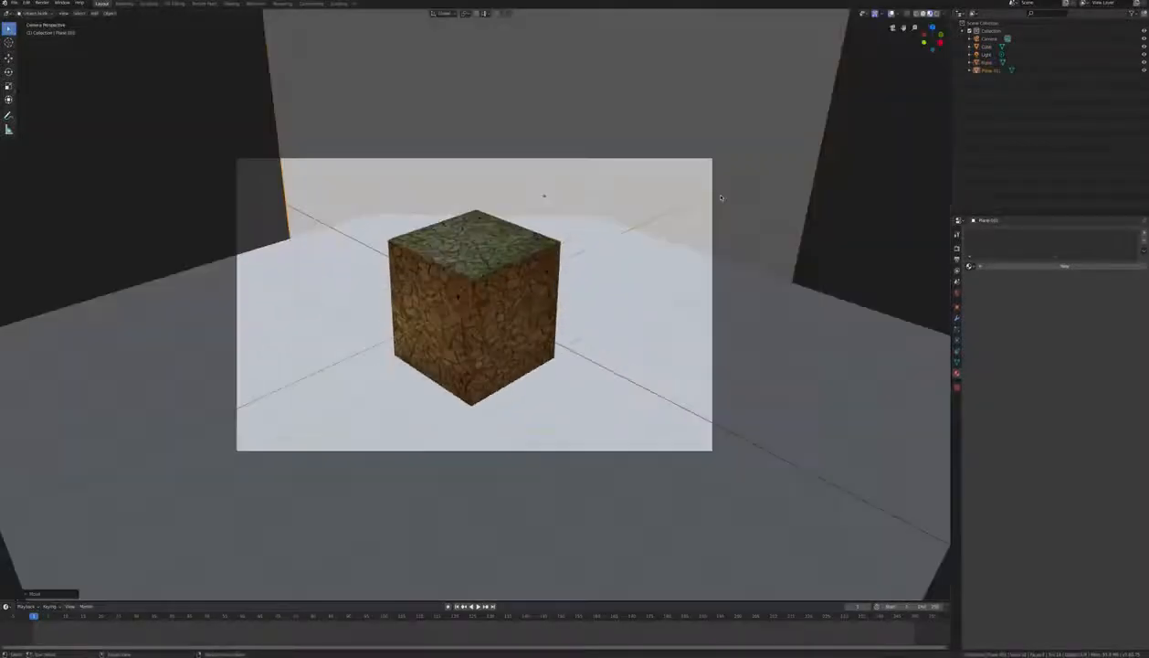
{"action": "key", "text": "g"}
{"action": "key", "text": "y"}
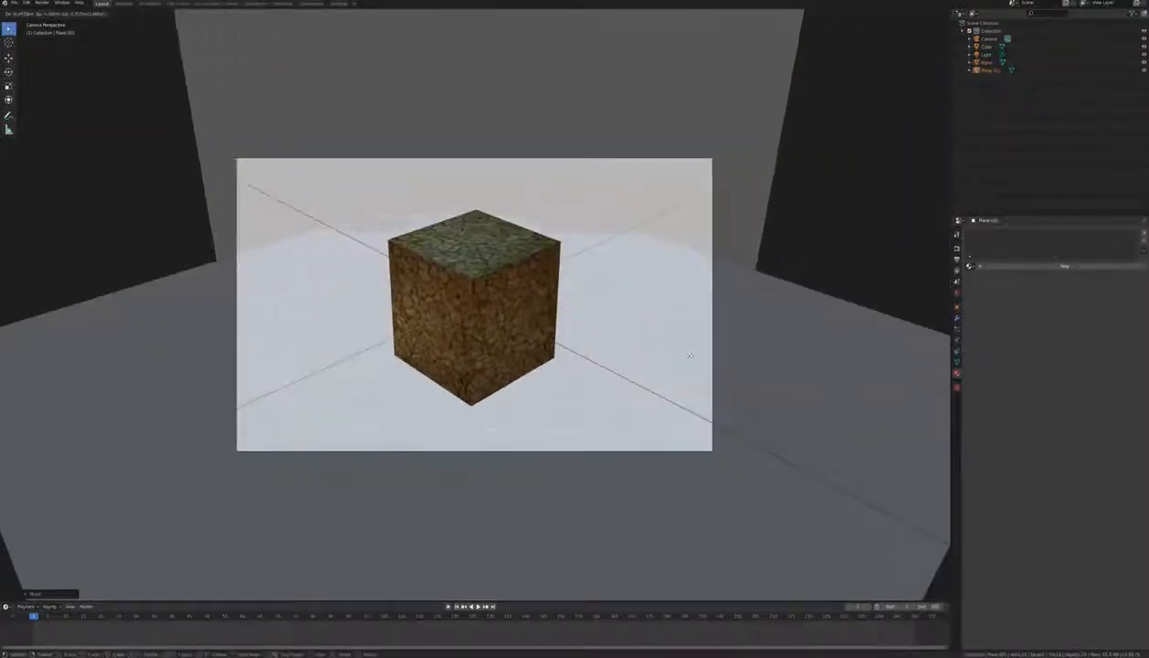
{"action": "left_click", "coordinate": [686, 365]}
Fly the camera back and lower so the cube is framed against the wall and floor
{"action": "key", "text": "shift+grave"}
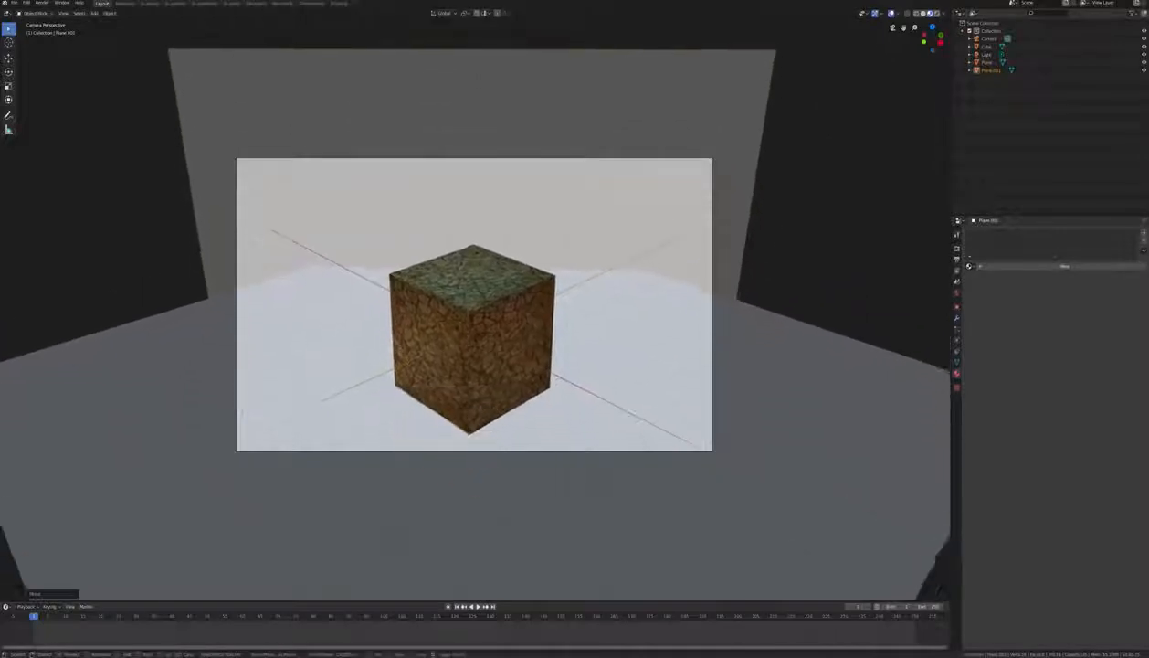
{"action": "key", "text": "s"}
{"action": "key", "text": "q"}
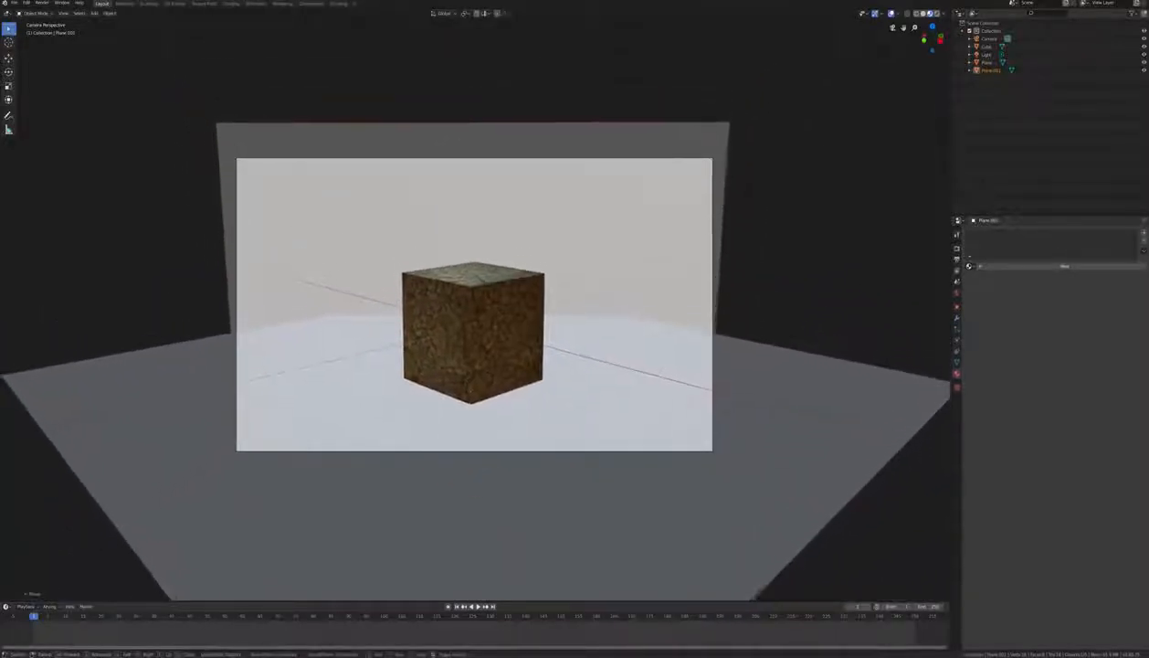
{"action": "left_click", "coordinate": [559, 352]}
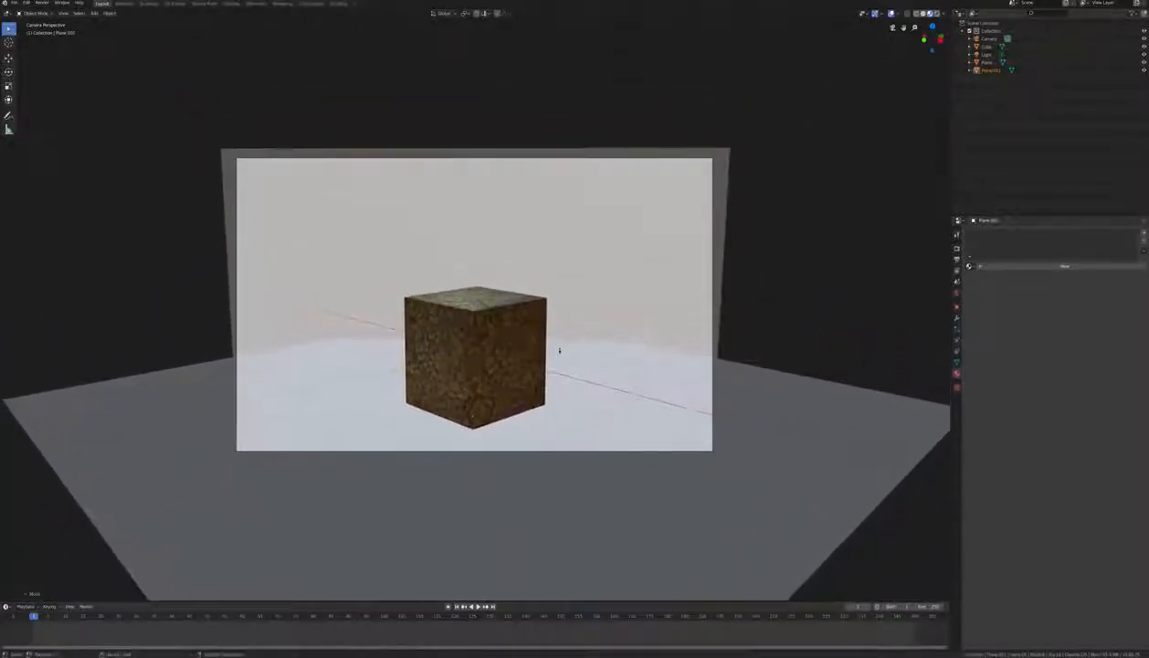
Give the floor plane a new material named Stone2 and set its surface to Glossy BSDF
{"action": "left_click", "coordinate": [559, 347], "text": "shift"}
{"action": "left_click", "coordinate": [1064, 266]}
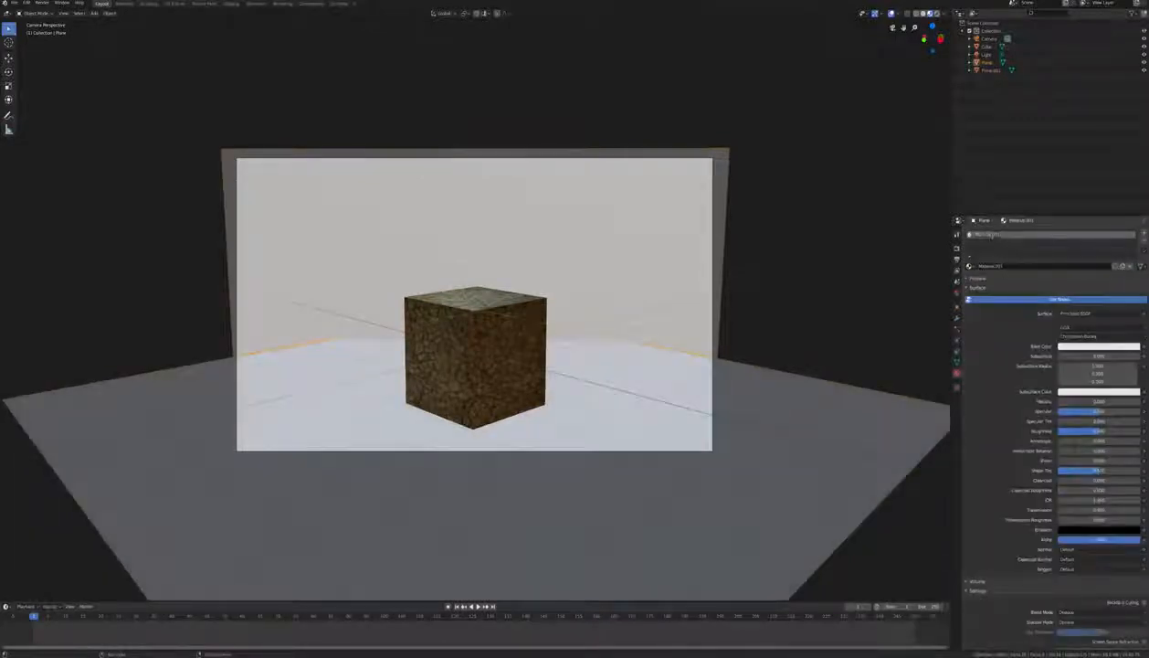
{"action": "left_click", "coordinate": [1099, 313]}
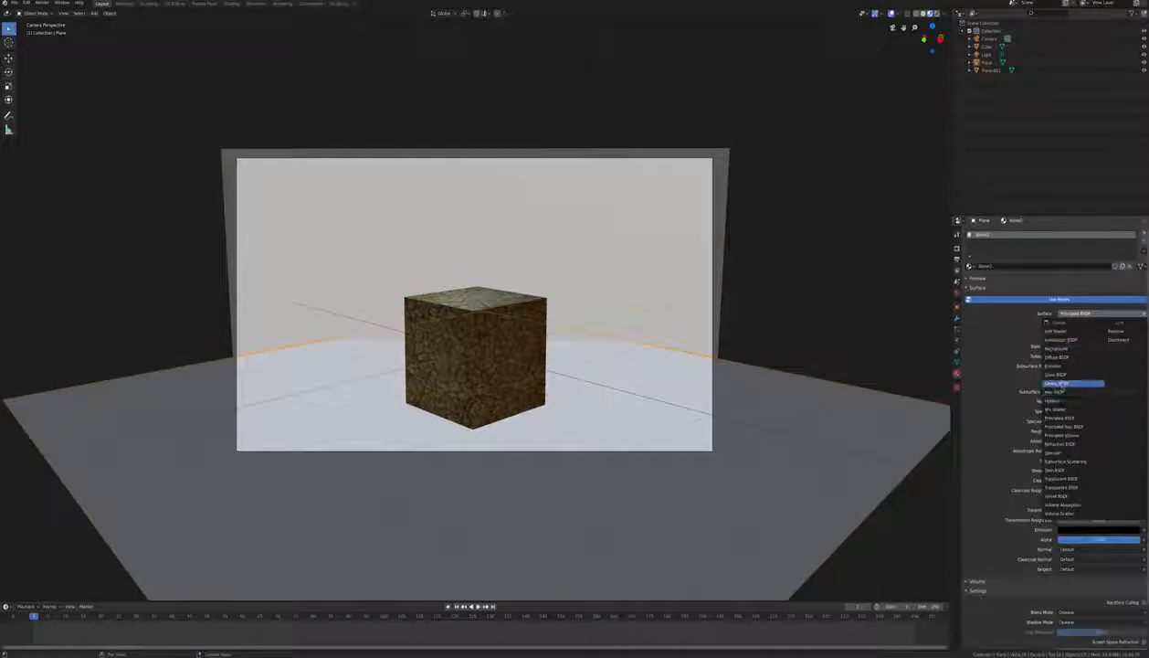
{"action": "left_click", "coordinate": [1074, 383]}
Use an Image Texture with the stone2.jpeg file as the floor material's color
{"action": "left_click", "coordinate": [1144, 338]}
{"action": "left_click", "coordinate": [994, 390]}
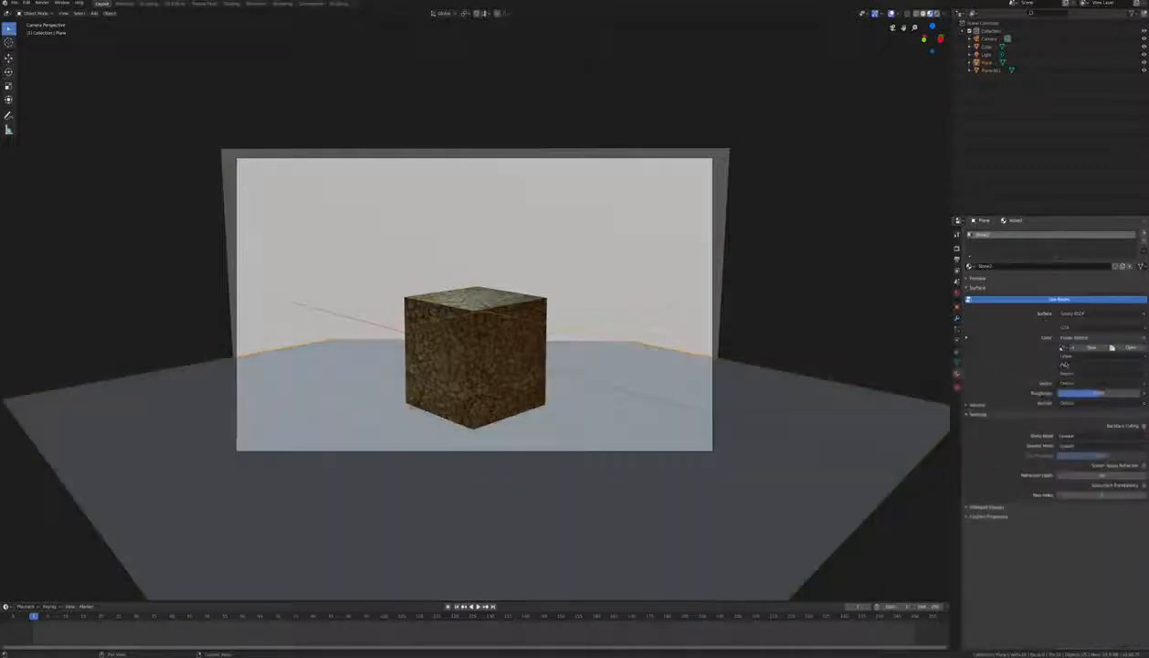
{"action": "left_click", "coordinate": [1123, 348]}
{"action": "double_click", "coordinate": [457, 41]}
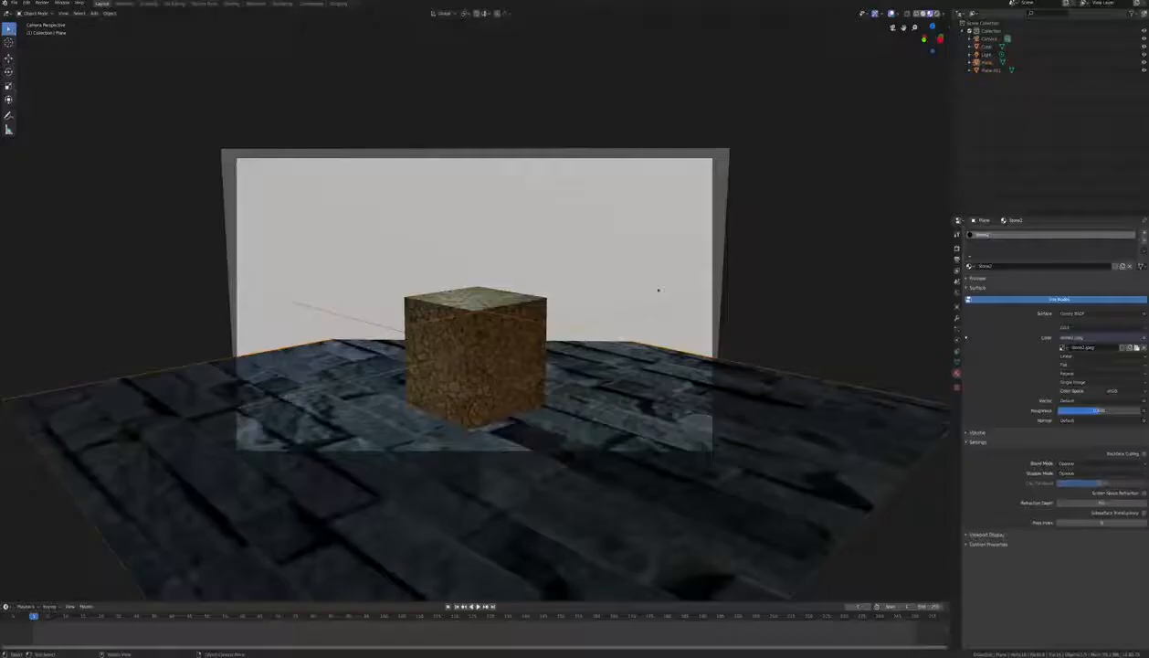
Switch the viewport to Rendered shading and position duplicated point lights around the cube from the top view
{"action": "left_click", "coordinate": [938, 14]}
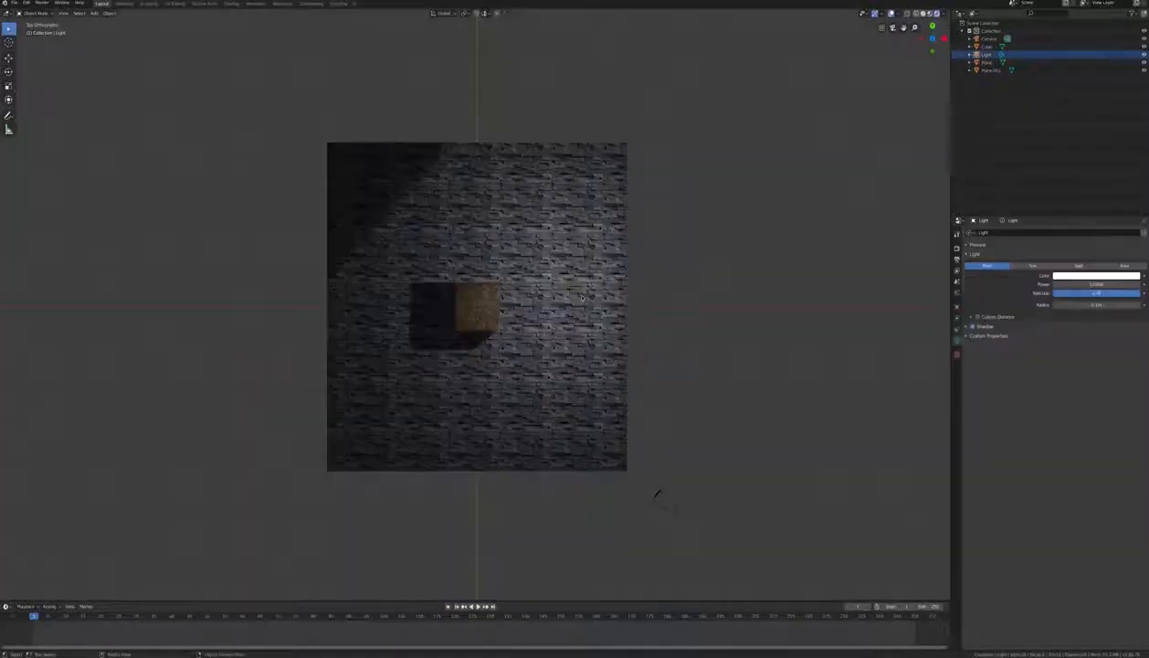
{"action": "key", "text": "g"}
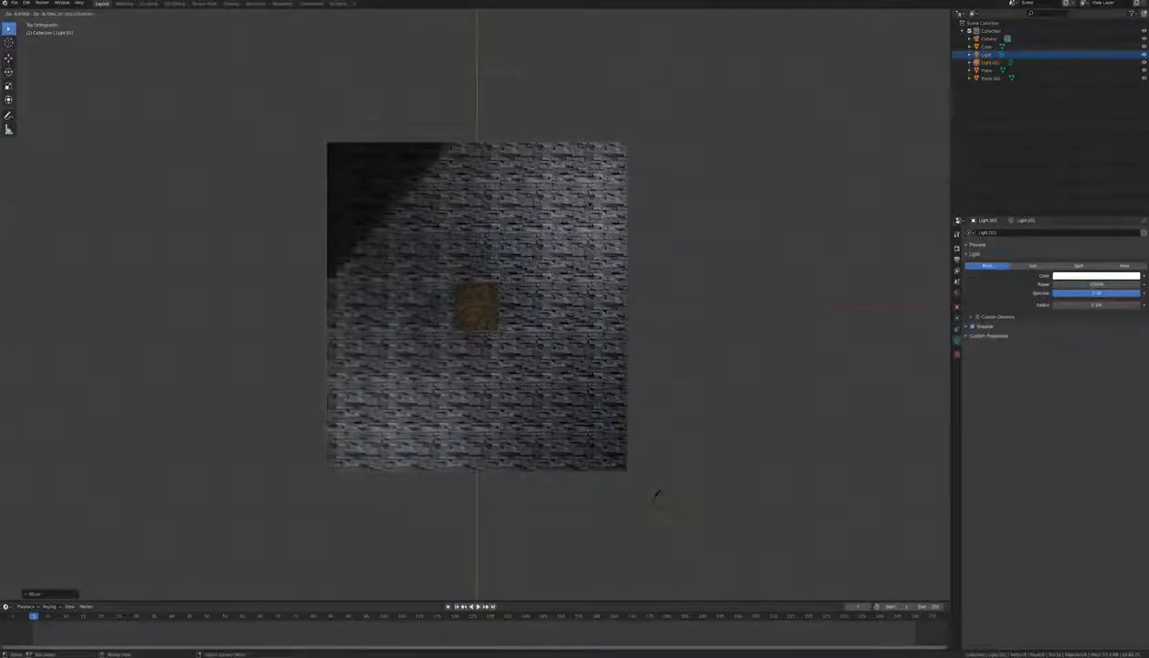
{"action": "left_click", "coordinate": [662, 496]}
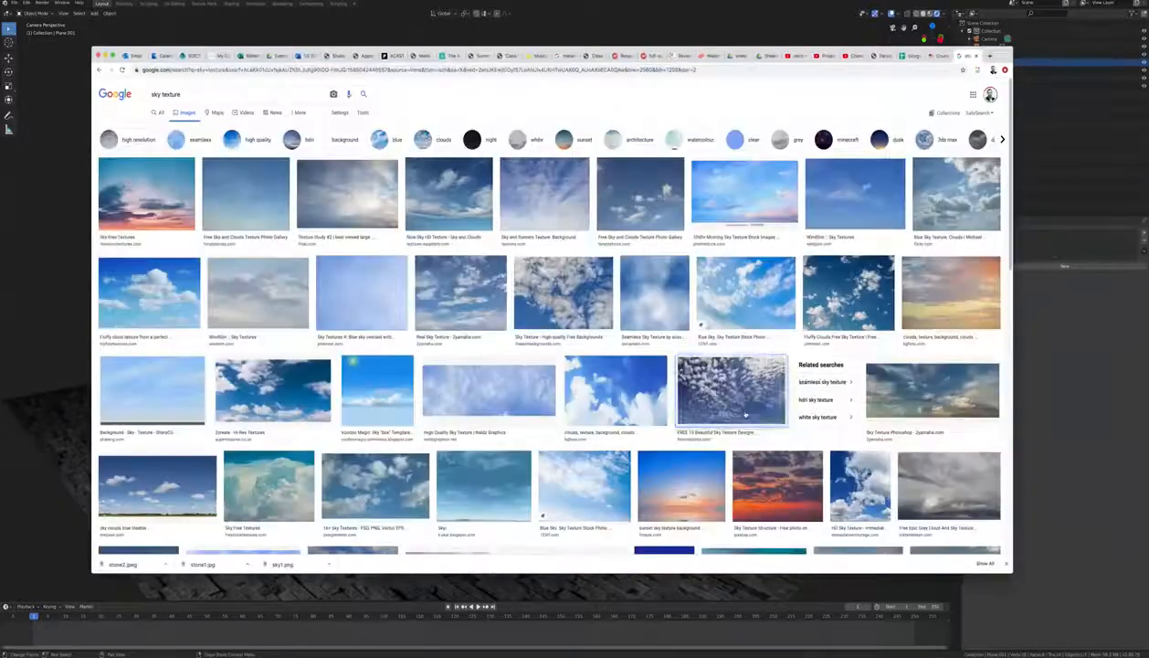
Switch to the browser and browse the sky texture image results for a cloudy backdrop picture
{"action": "left_click", "coordinate": [155, 484]}
{"action": "left_click", "coordinate": [931, 253]}
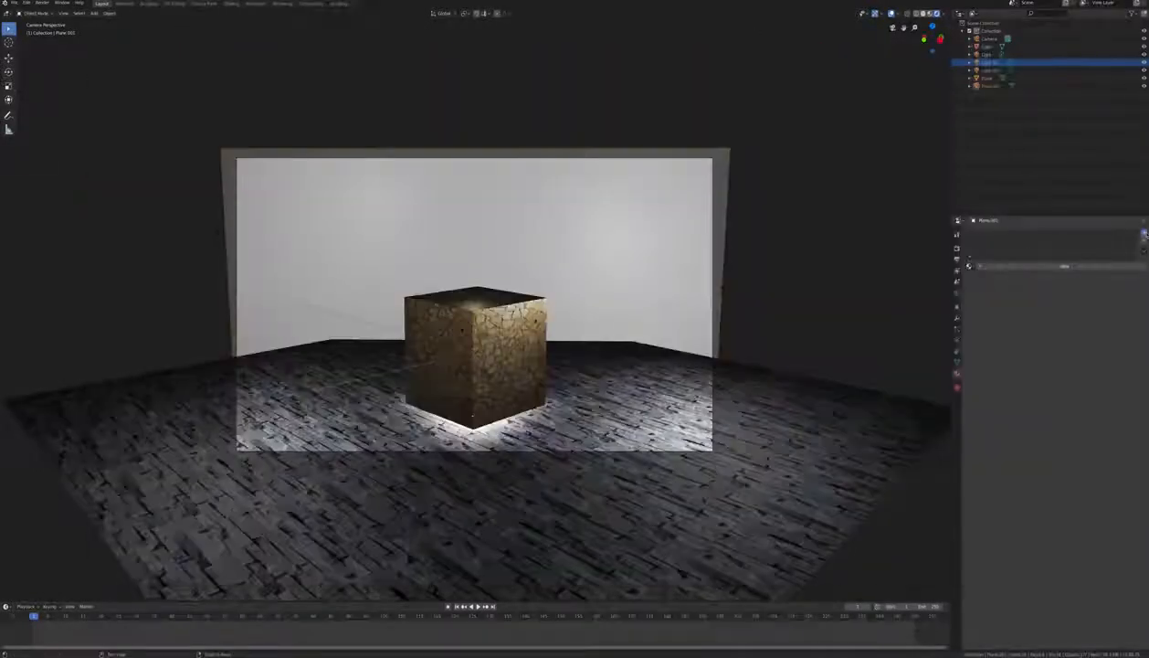
Give the wall plane a new Glossy BSDF material with sky1.png as the image texture for its color
{"action": "left_click", "coordinate": [1064, 266]}
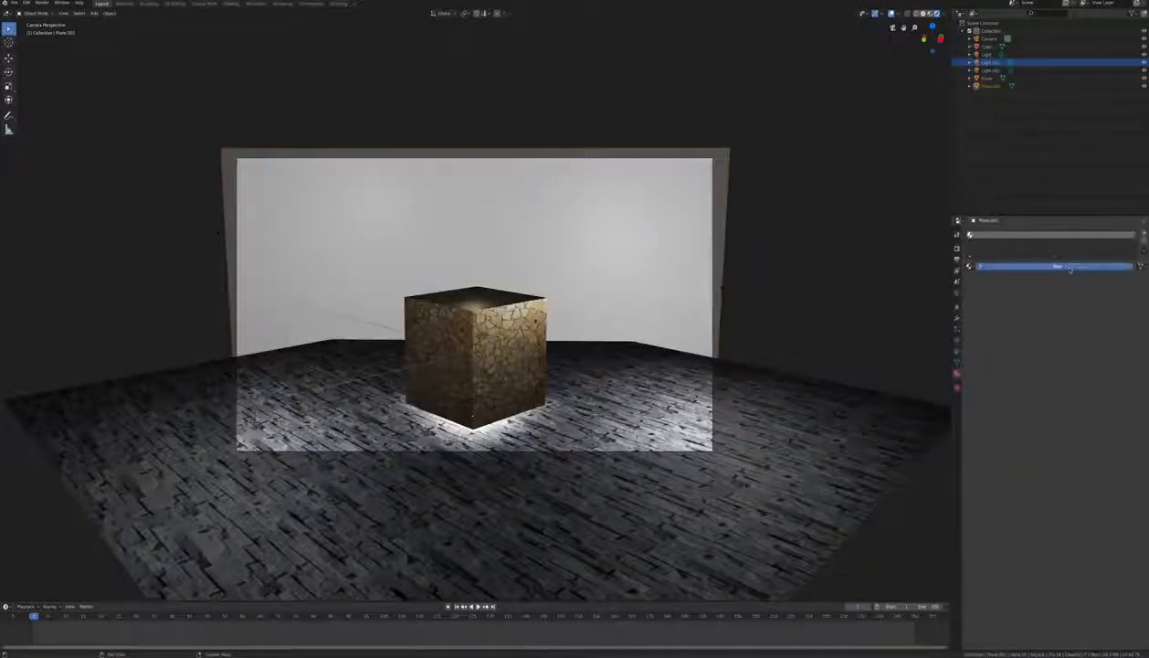
{"action": "left_click", "coordinate": [1131, 313]}
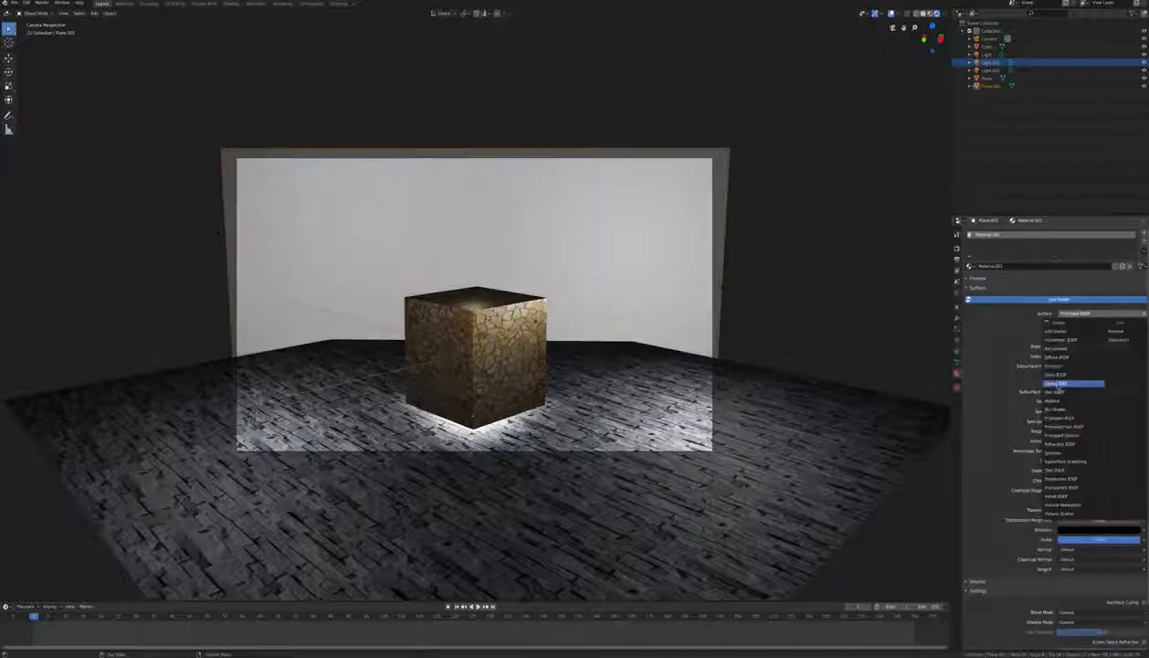
{"action": "left_click", "coordinate": [1059, 385]}
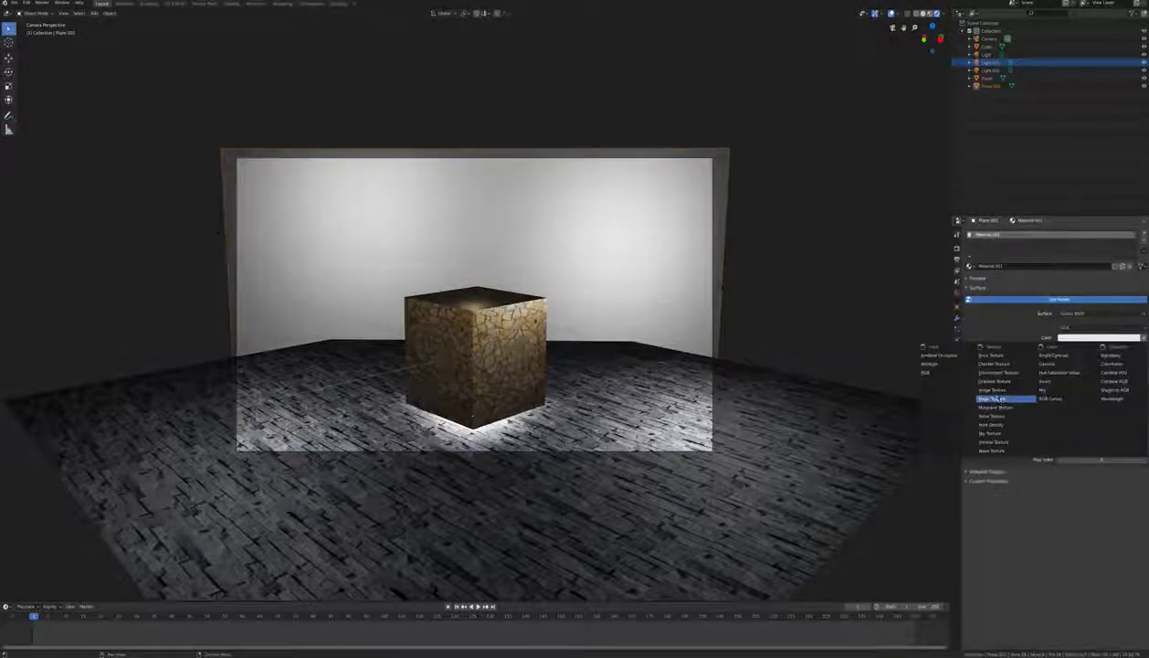
{"action": "left_click", "coordinate": [1131, 348]}
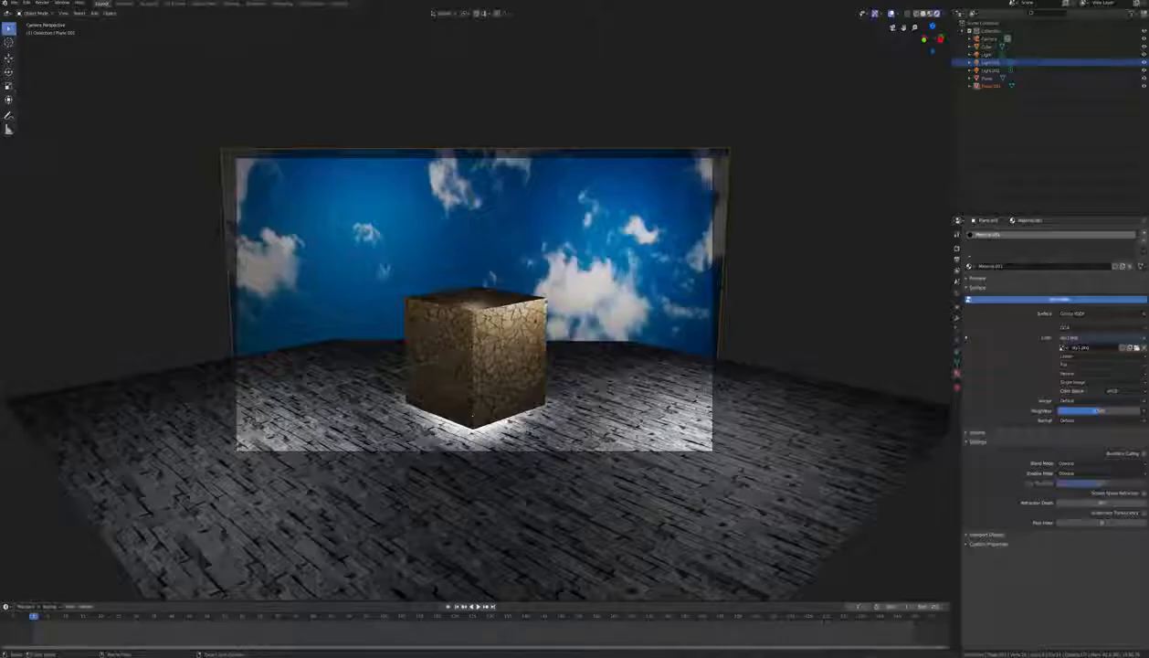
Adjust how the wall's UVs lie over the sky image in the UV Editing workspace and return to Layout
{"action": "left_click", "coordinate": [174, 3]}
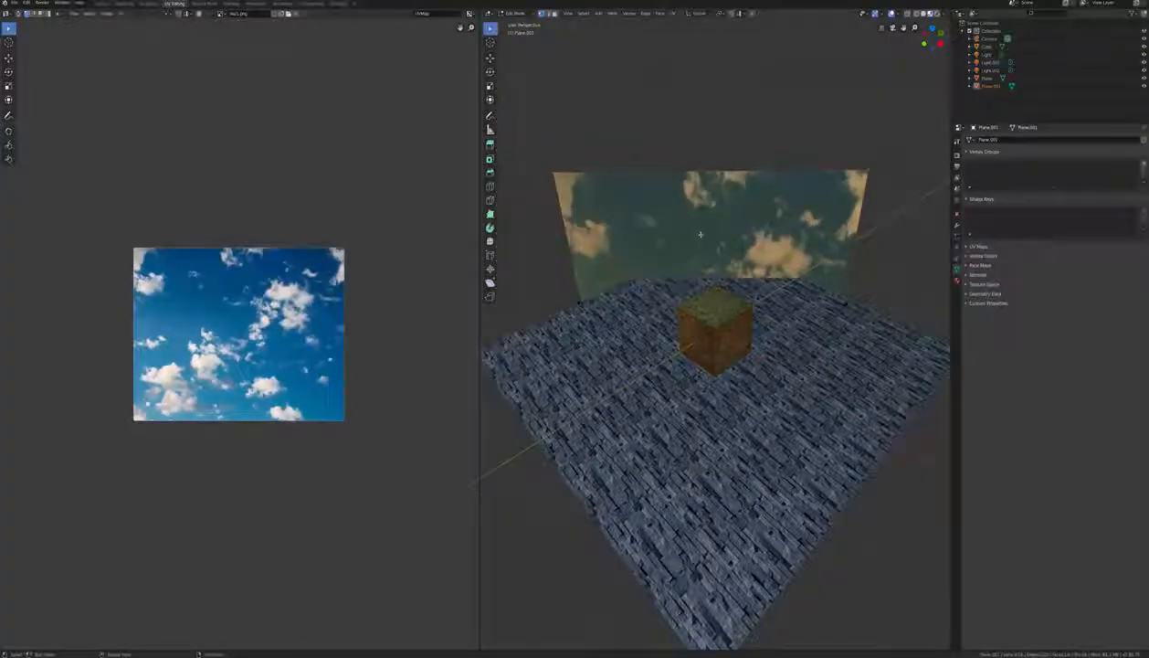
{"action": "key", "text": "a"}
{"action": "key", "text": "s"}
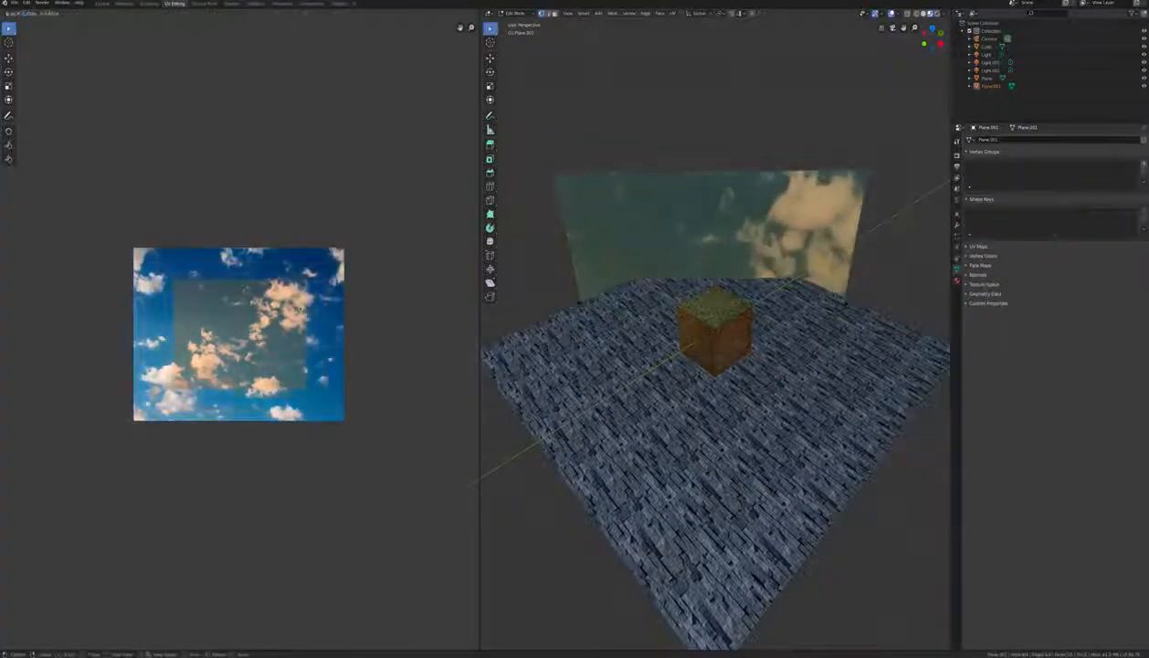
{"action": "key", "text": "Escape"}
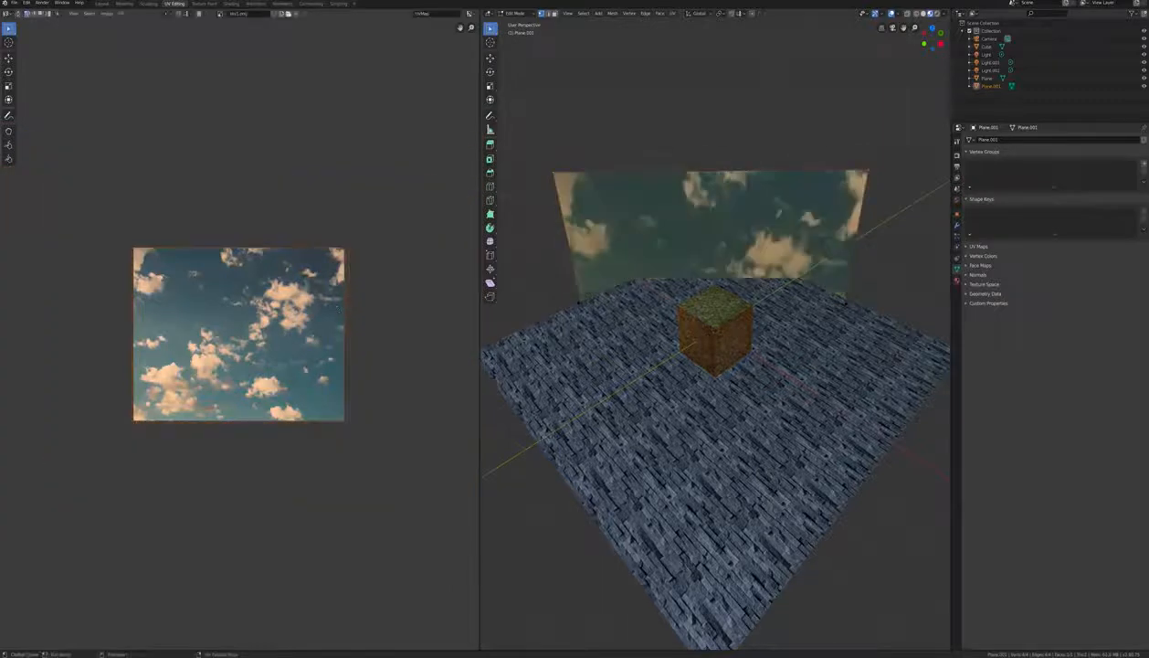
{"action": "left_click", "coordinate": [102, 4]}
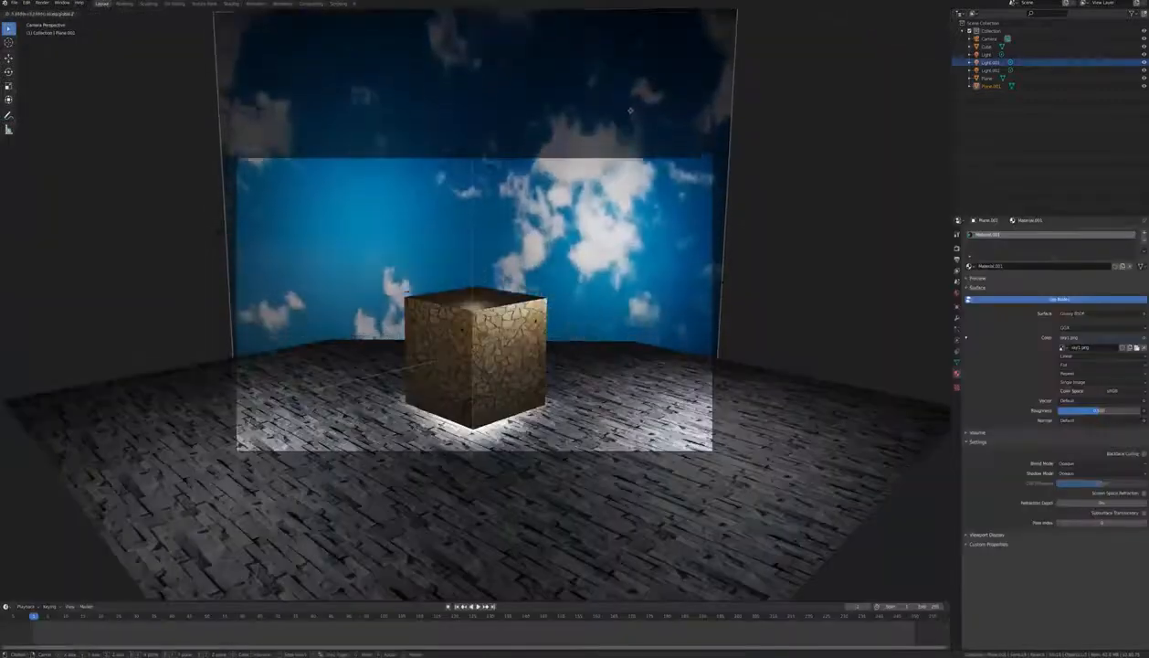
Stretch the sky wall taller along the Z axis and render the scene as a still image
{"action": "left_click", "coordinate": [218, 205]}
{"action": "left_click", "coordinate": [42, 3]}
{"action": "left_click", "coordinate": [64, 12]}
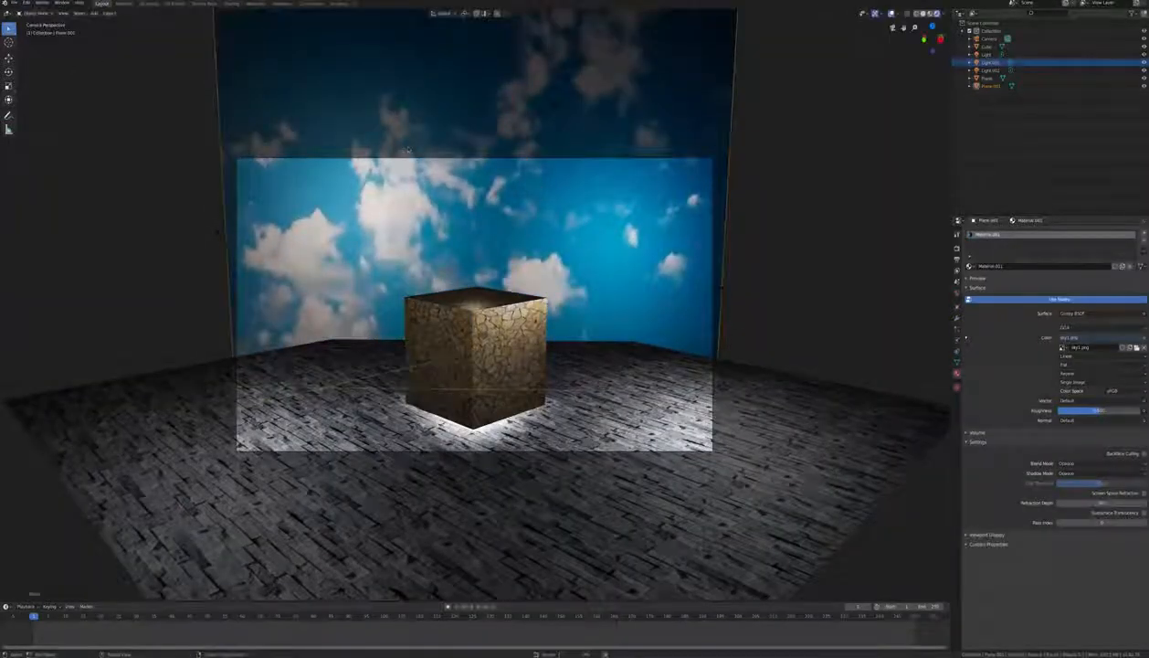
{"action": "left_click_drag", "start_coordinate": [239, 8], "coordinate": [532, 206]}
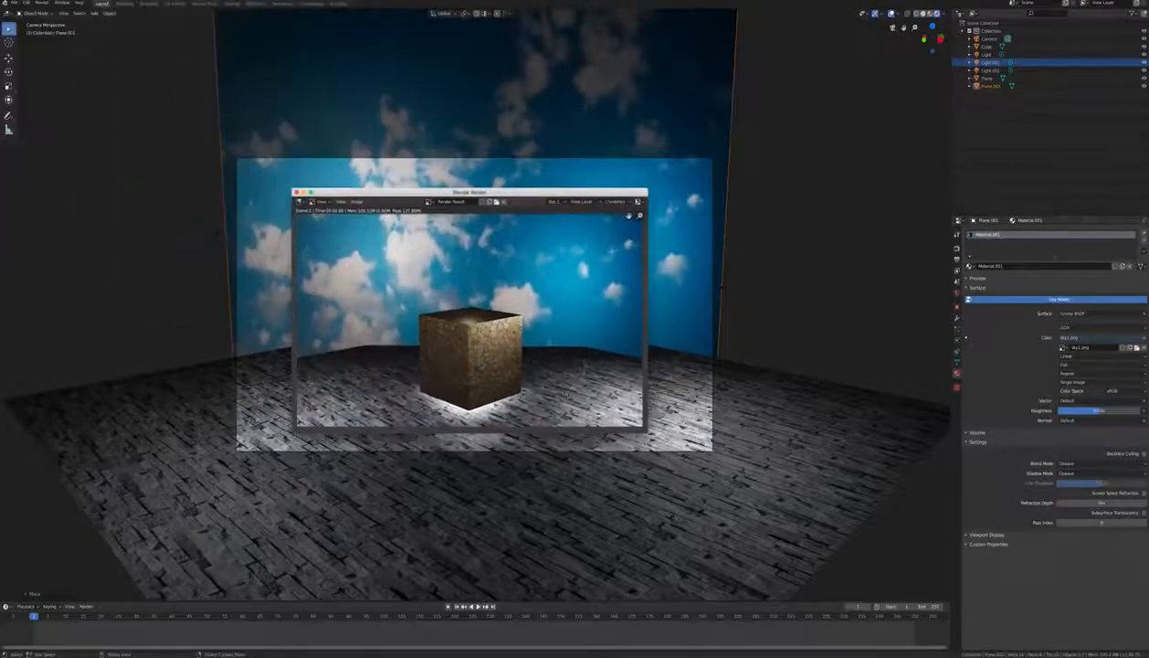
Open the save dialog for the rendered image, cancel it, and close the render window
{"action": "left_click", "coordinate": [357, 202]}
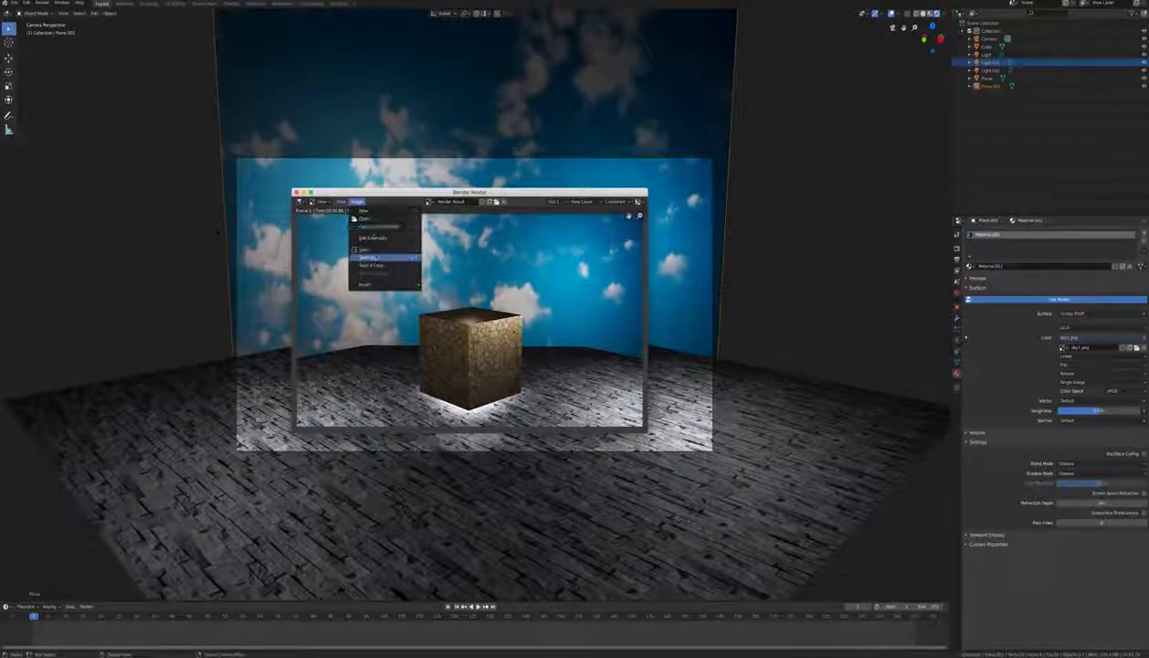
{"action": "left_click", "coordinate": [370, 250]}
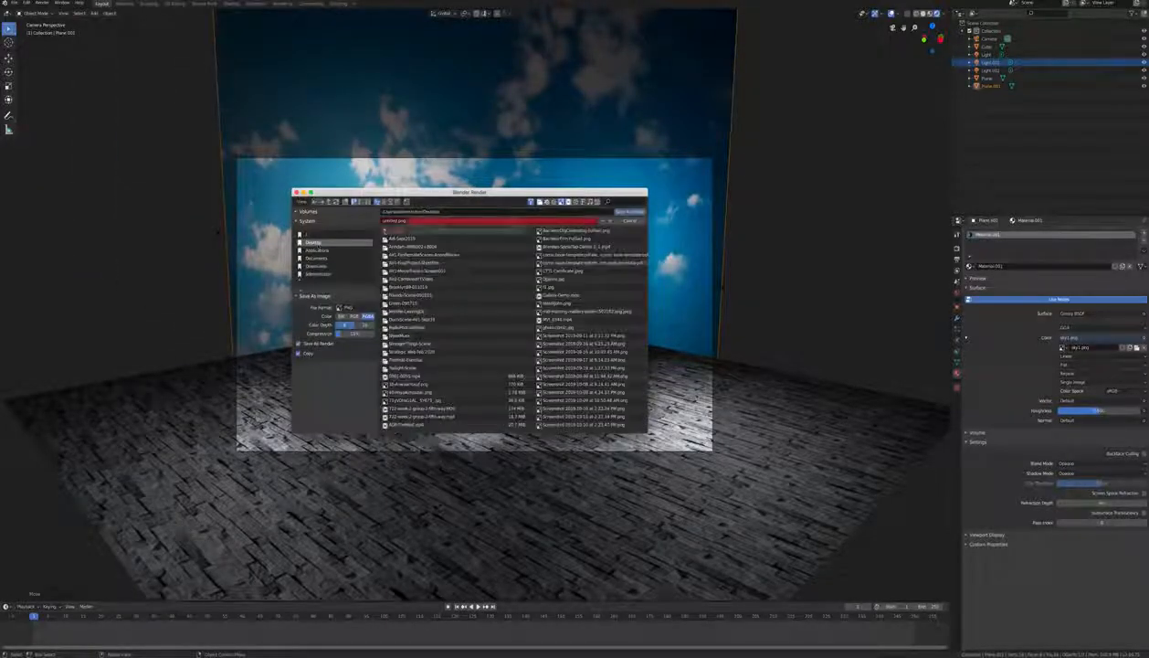
{"action": "left_click", "coordinate": [630, 221]}
{"action": "left_click", "coordinate": [296, 193]}
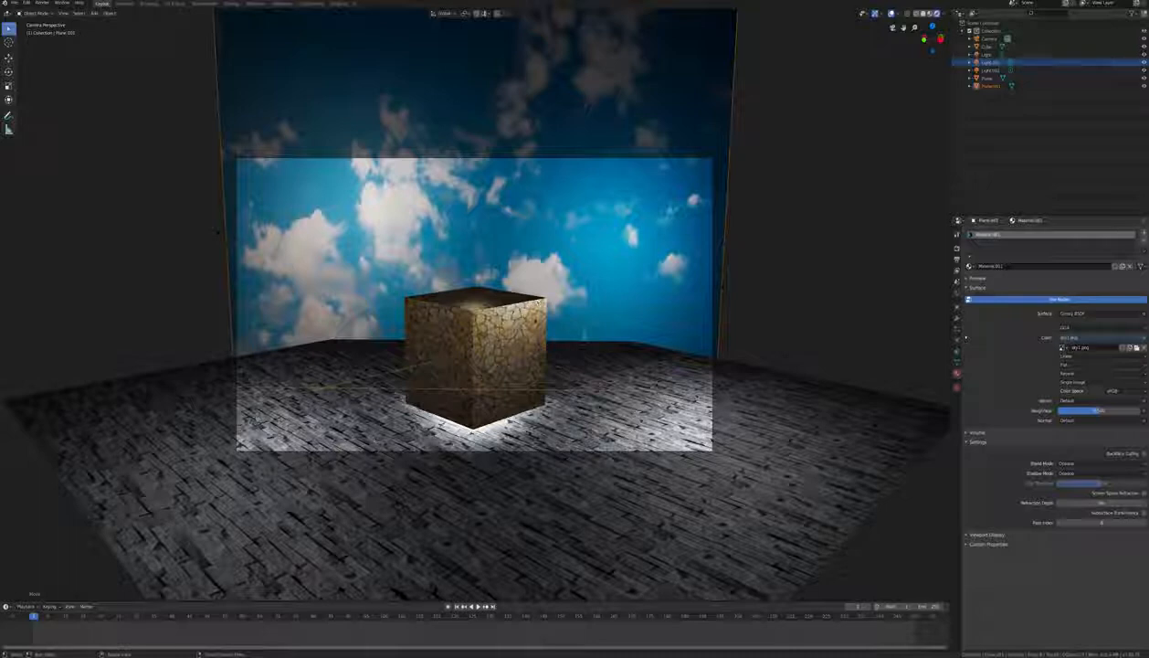
Select the cube and insert its first animation keyframe at frame 1
{"action": "left_click", "coordinate": [514, 347]}
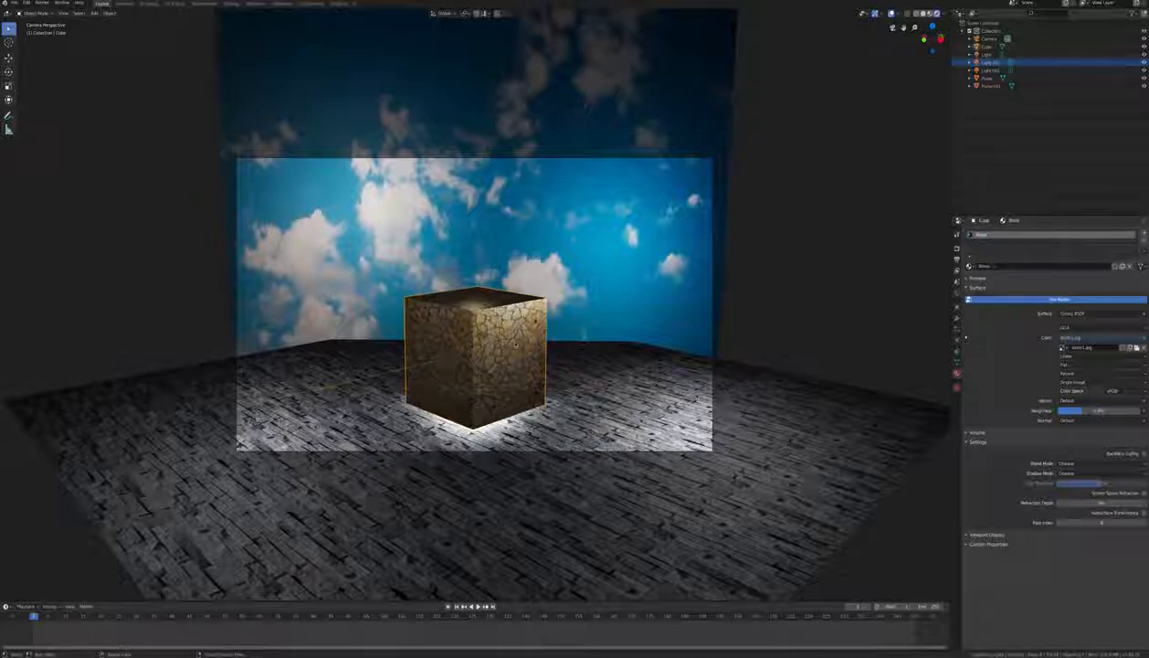
{"action": "right_click", "coordinate": [528, 434]}
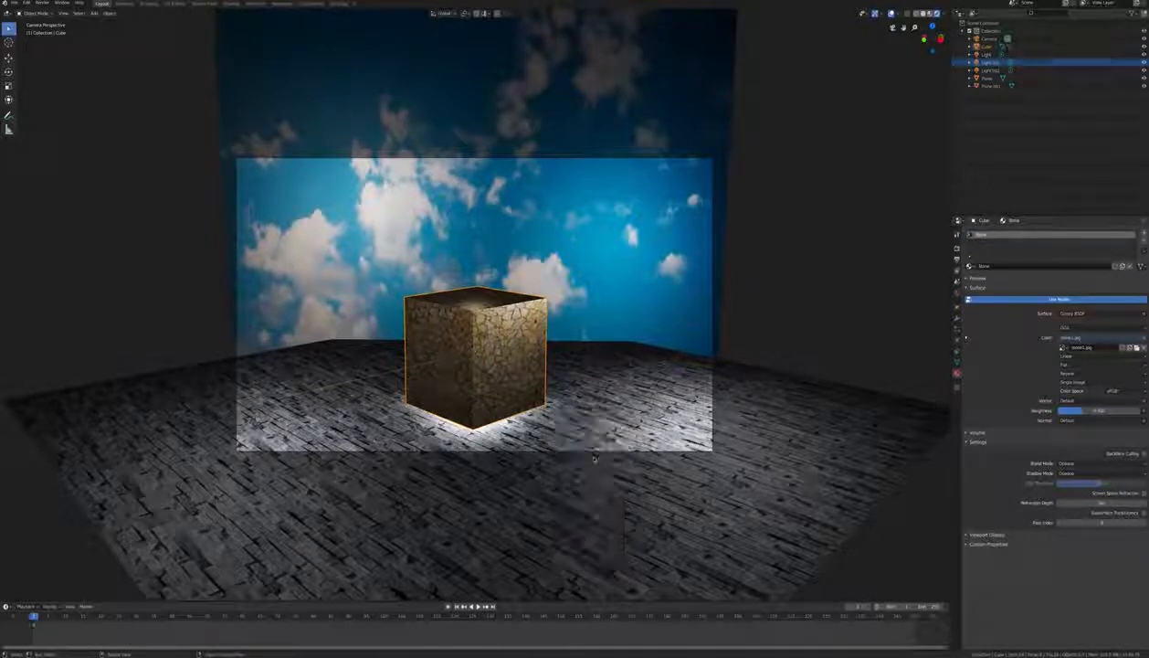
{"action": "key", "text": "space"}
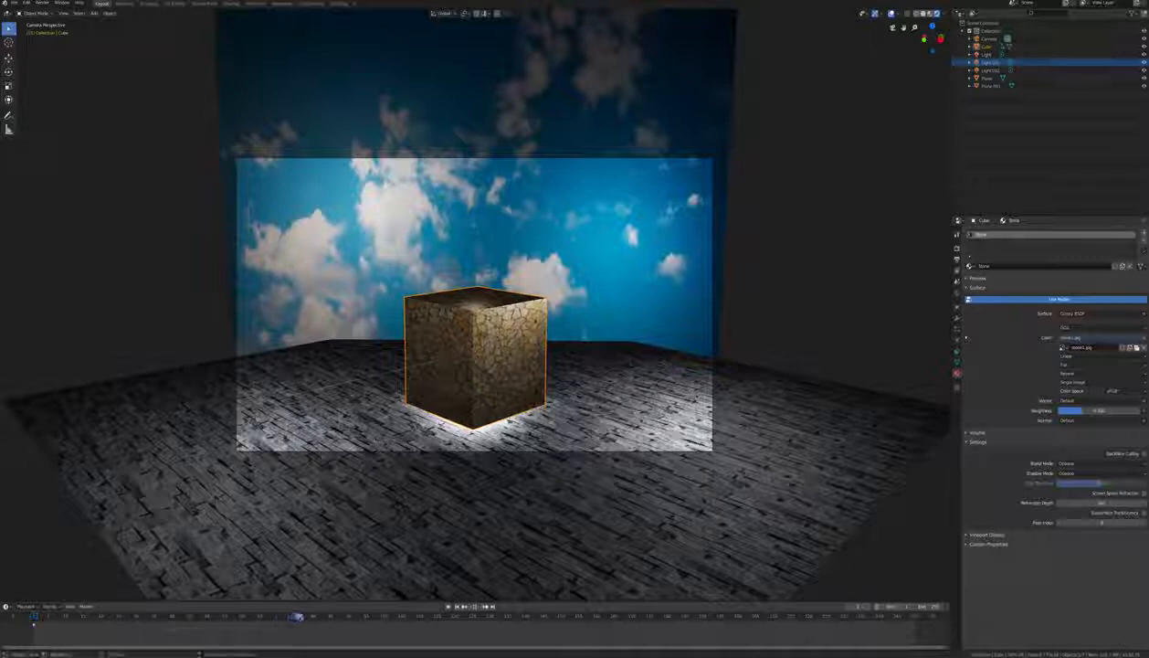
Insert a second keyframe for the cube at frame 75 with its pose kept the same
{"action": "left_click_drag", "start_coordinate": [300, 616], "coordinate": [296, 617]}
{"action": "key", "text": "i"}
{"action": "left_click", "coordinate": [491, 325]}
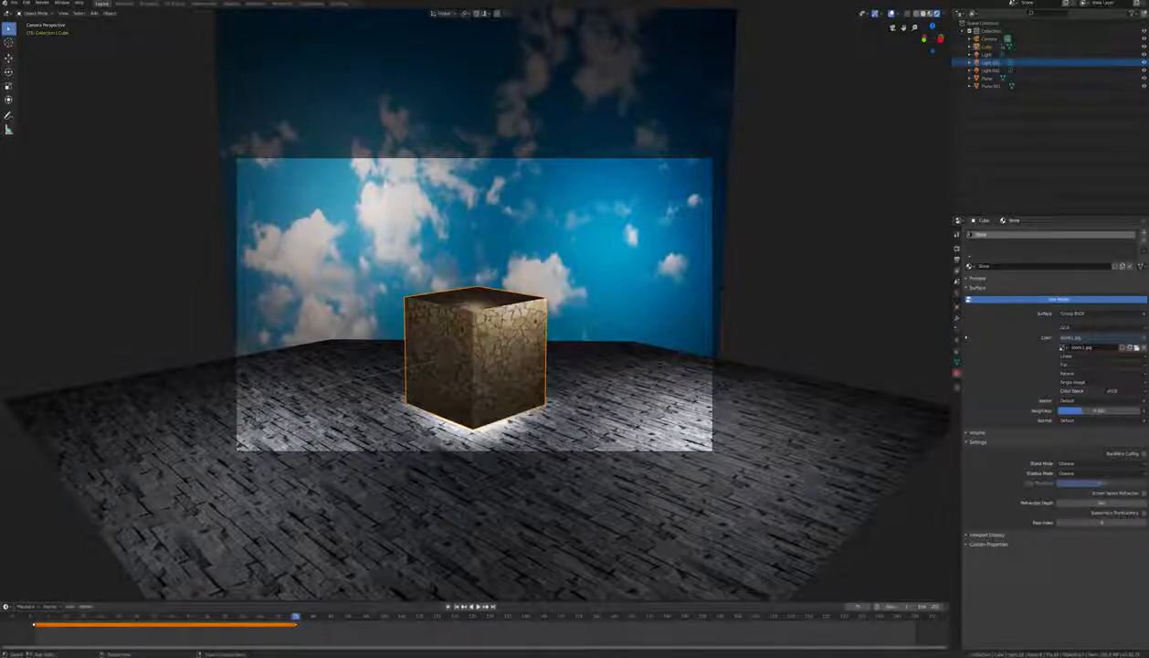
Set the animation's end frame to 75 and play it back
{"action": "double_click", "coordinate": [920, 606]}
{"action": "type", "text": "75"}
{"action": "key", "text": "Return"}
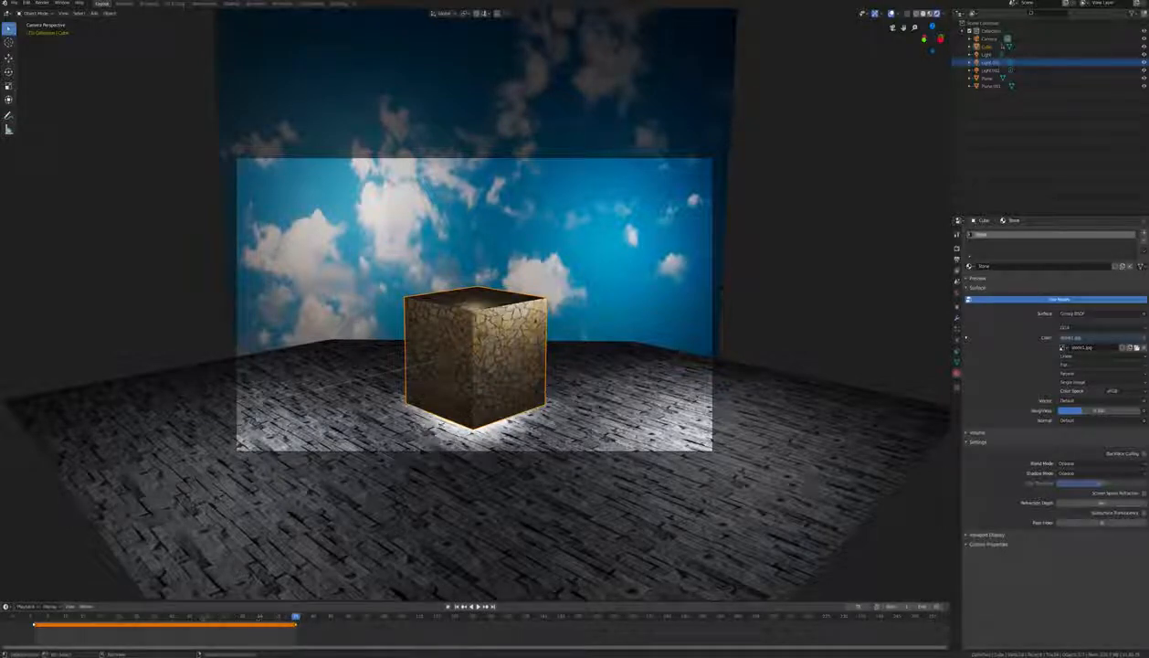
{"action": "key", "text": "space"}
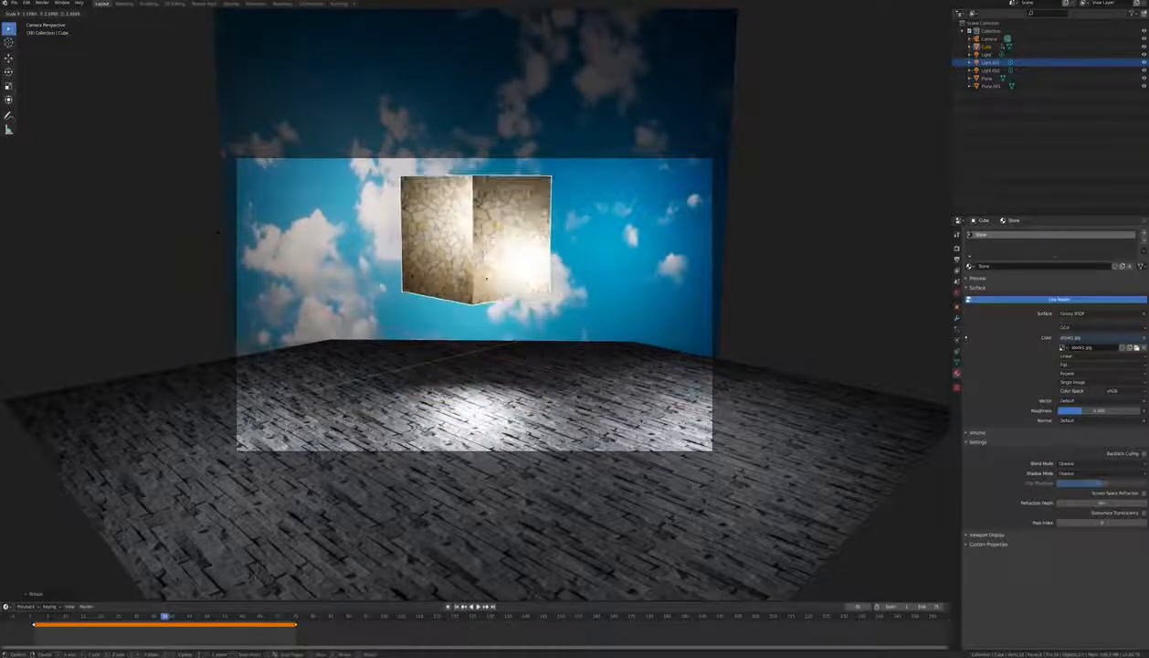
Keyframe the raised, rotated and scaled-down cube at frame 38 and play the animation from the start
{"action": "right_click", "coordinate": [476, 249]}
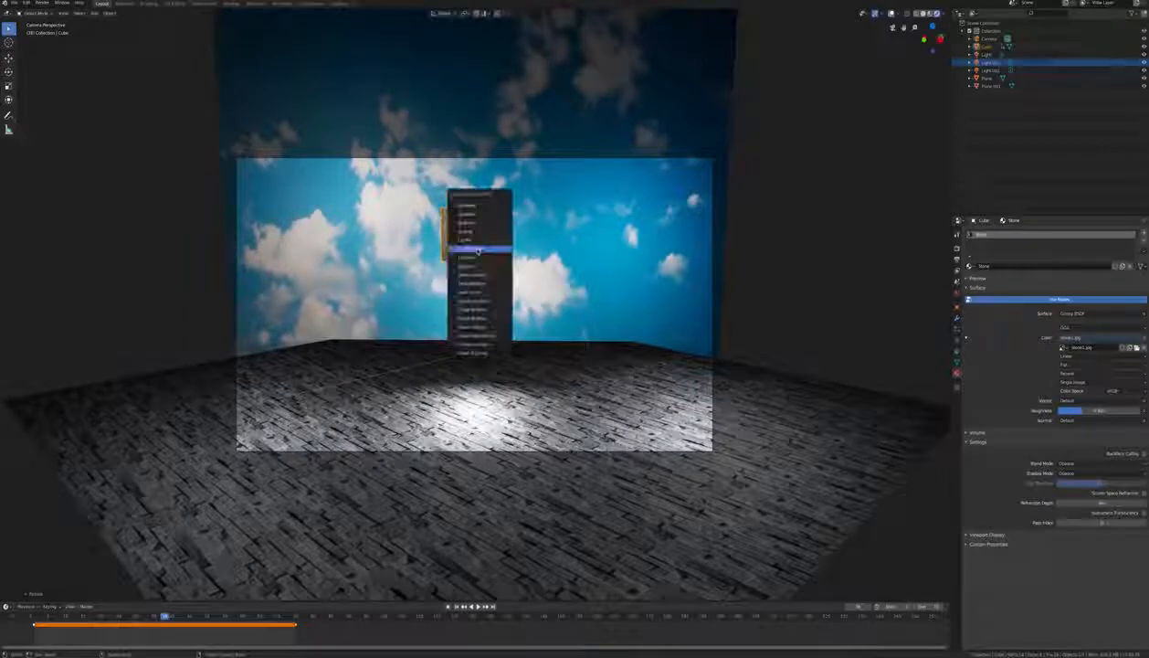
{"action": "left_click", "coordinate": [477, 250]}
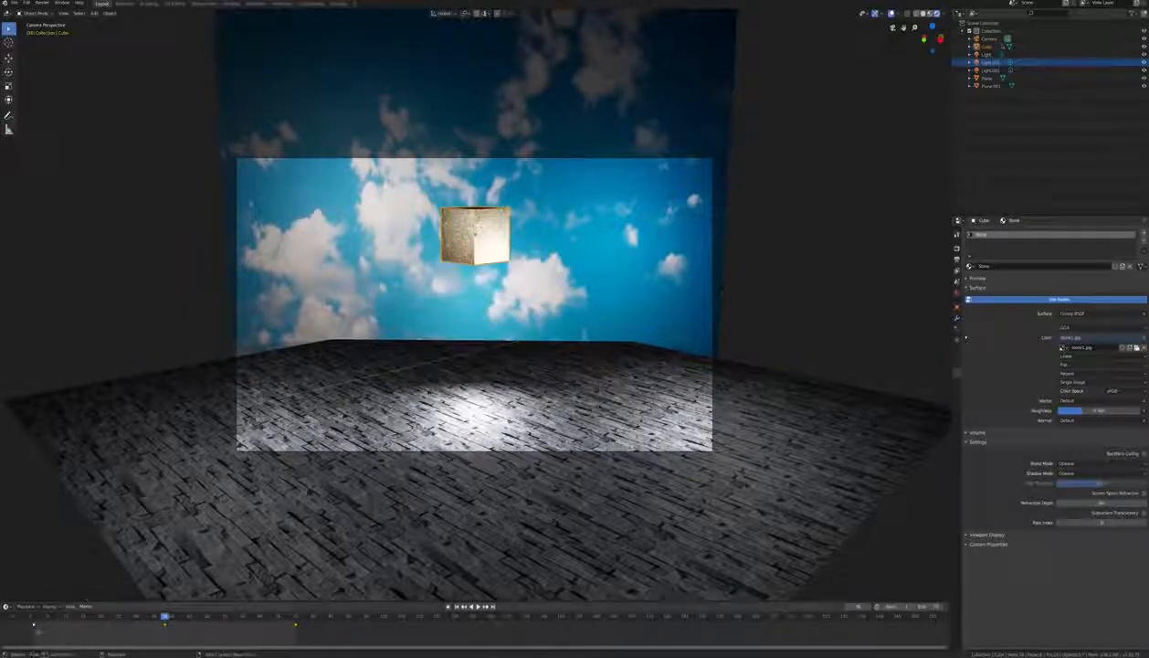
{"action": "left_click", "coordinate": [35, 625]}
{"action": "key", "text": "space"}
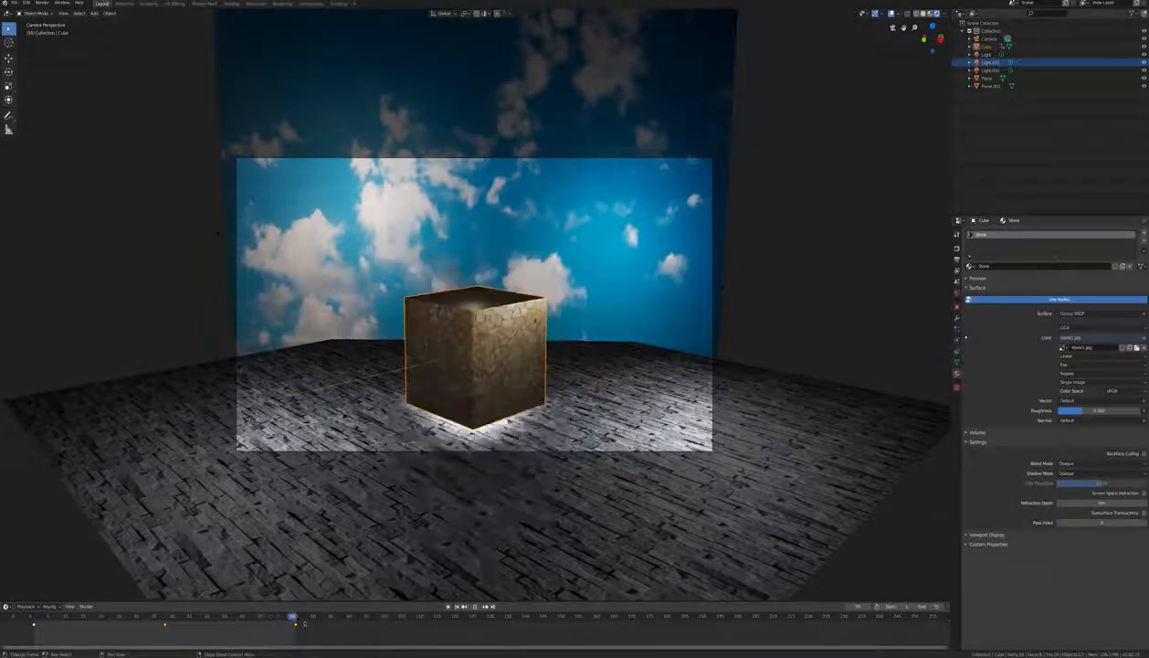
Return to frame 1, select the camera and insert its first animation keyframe there
{"action": "left_click_drag", "start_coordinate": [225, 617], "coordinate": [8, 596]}
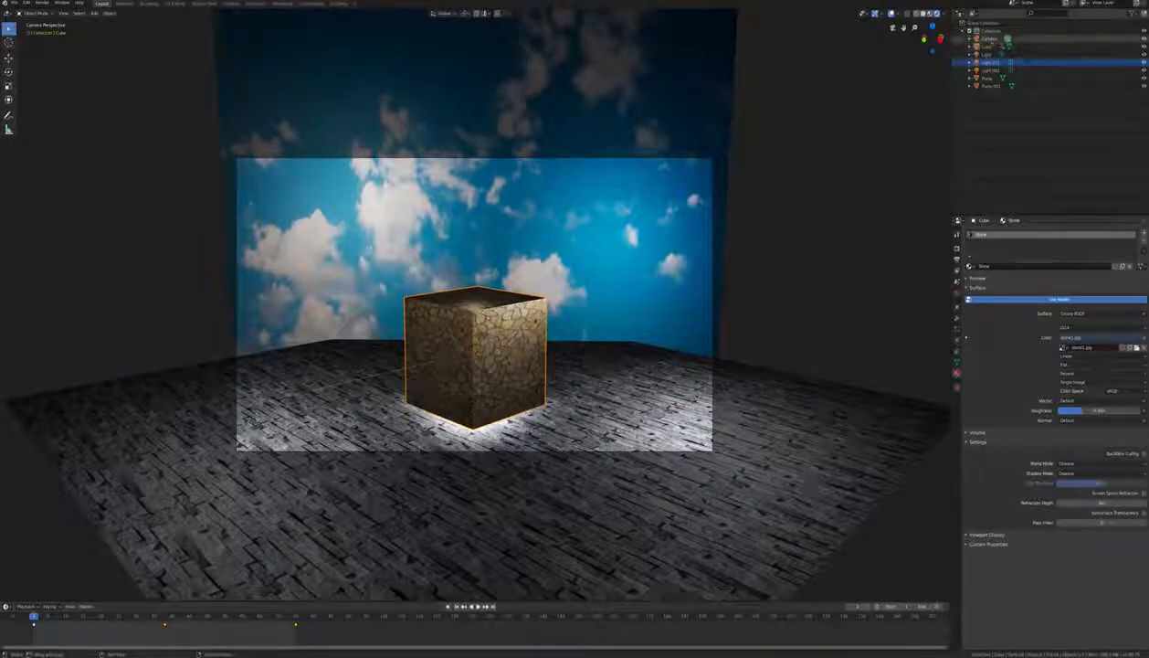
{"action": "left_click", "coordinate": [990, 38]}
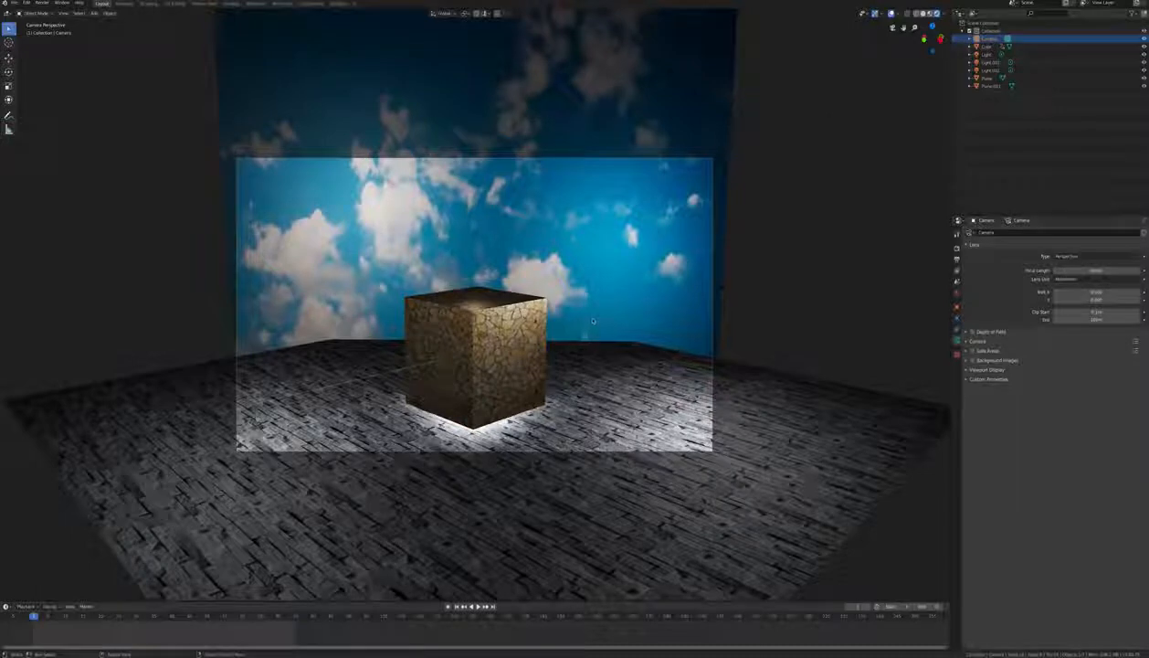
{"action": "key", "text": "i"}
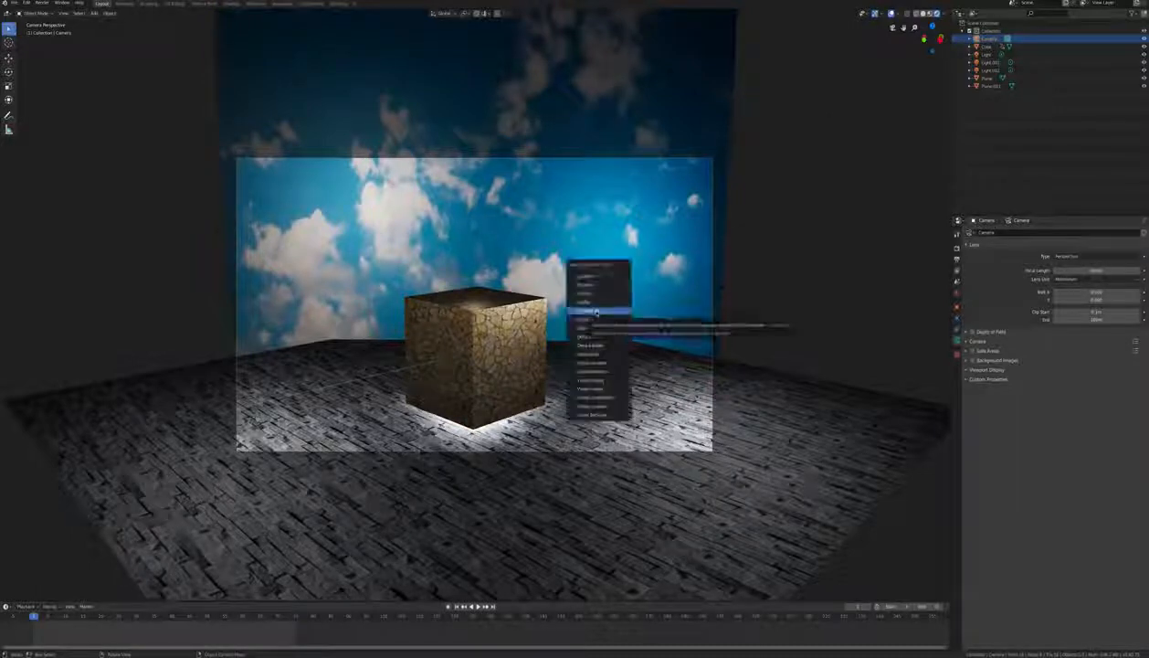
{"action": "left_click", "coordinate": [597, 305]}
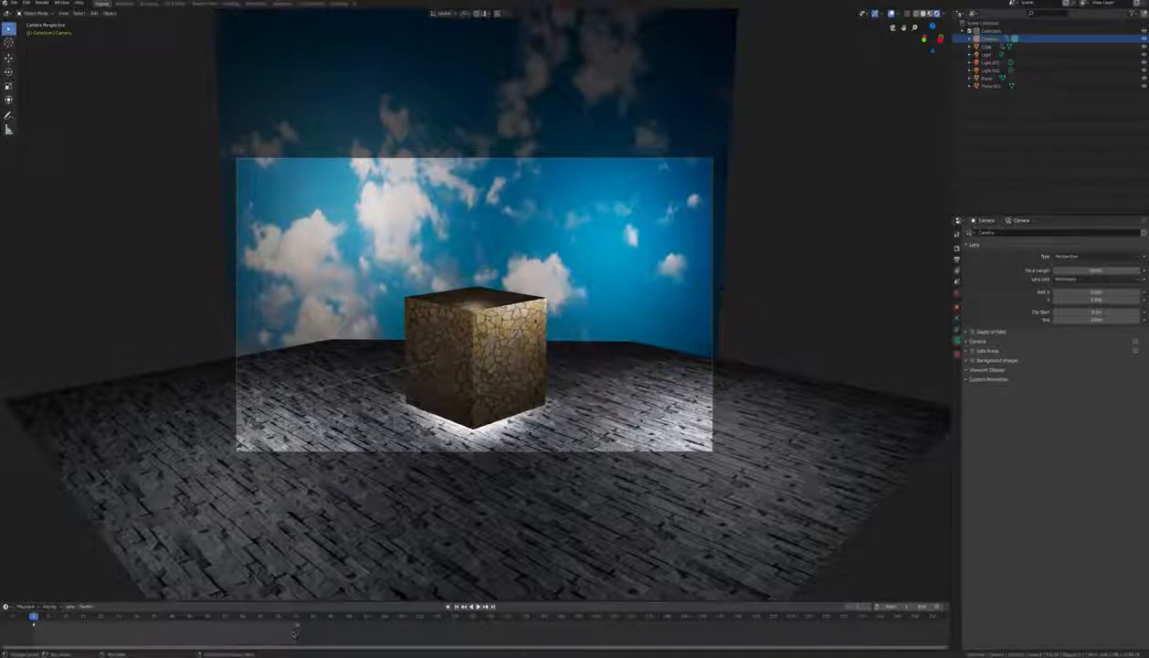
Insert a second camera keyframe at frame 75 with its pose kept the same, and go to frame 40
{"action": "key", "text": "i"}
{"action": "left_click", "coordinate": [571, 403]}
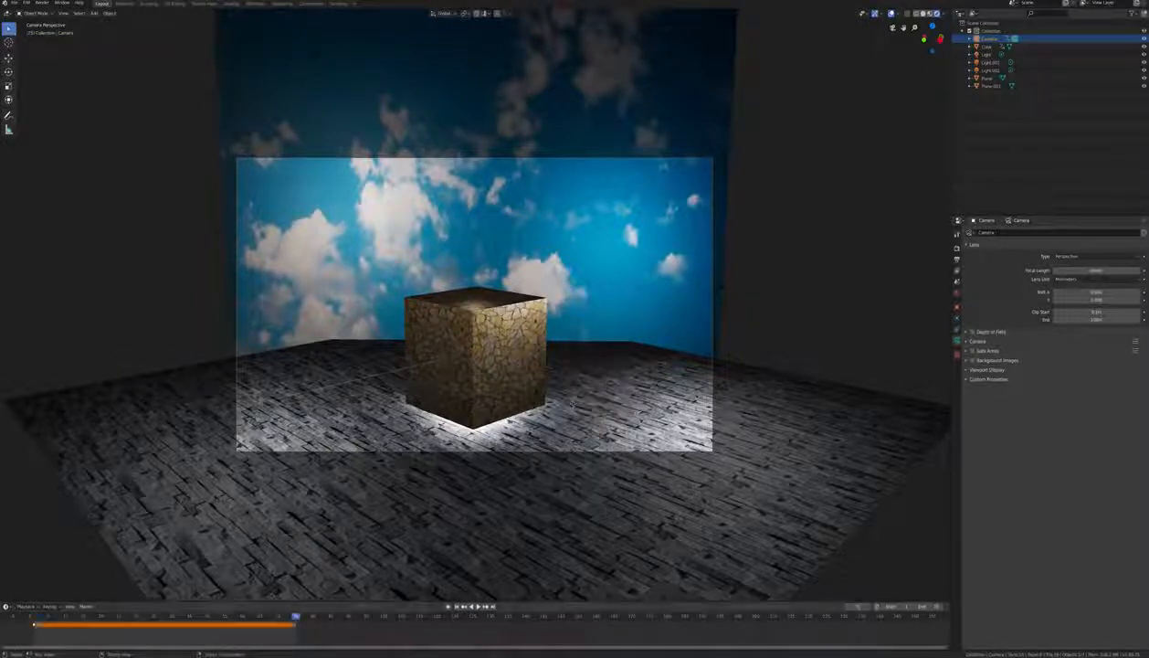
{"action": "left_click_drag", "start_coordinate": [168, 617], "coordinate": [176, 618]}
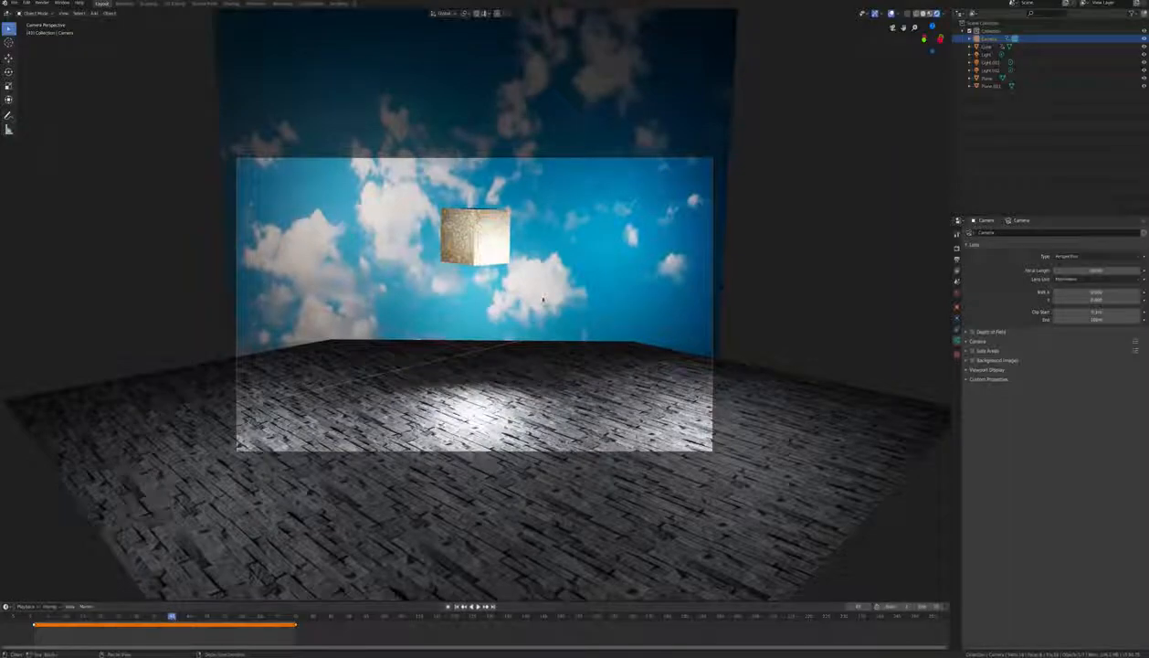
{"action": "key", "text": "r"}
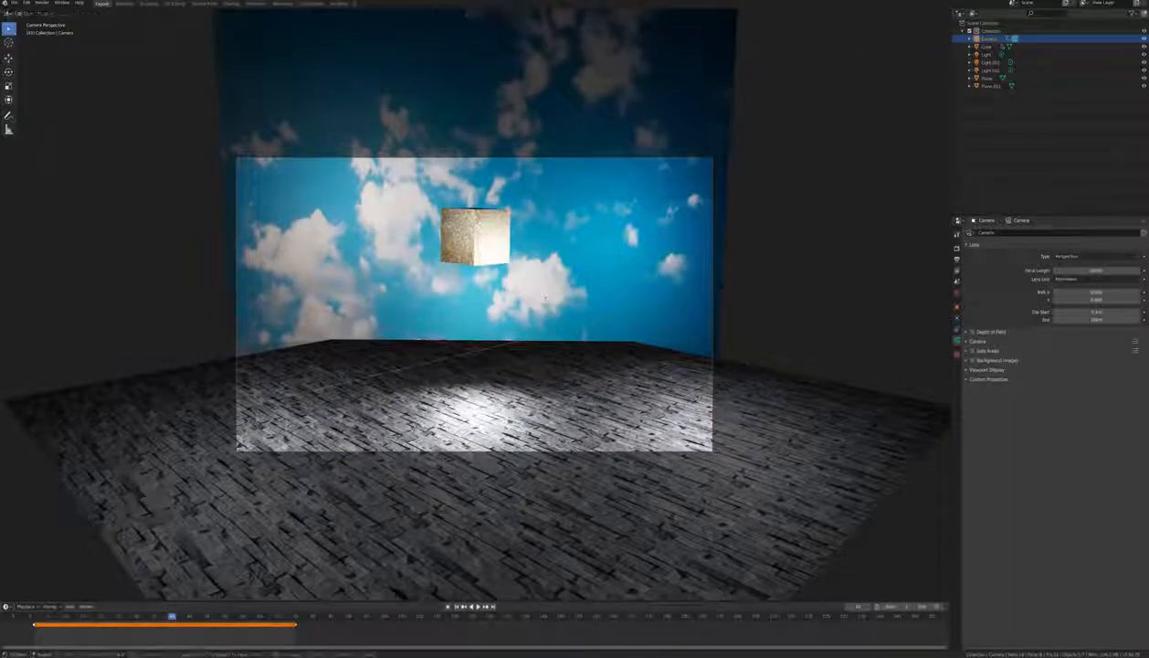
{"action": "key", "text": "x"}
{"action": "key", "text": "y"}
{"action": "key", "text": "z"}
{"action": "key", "text": "Escape"}
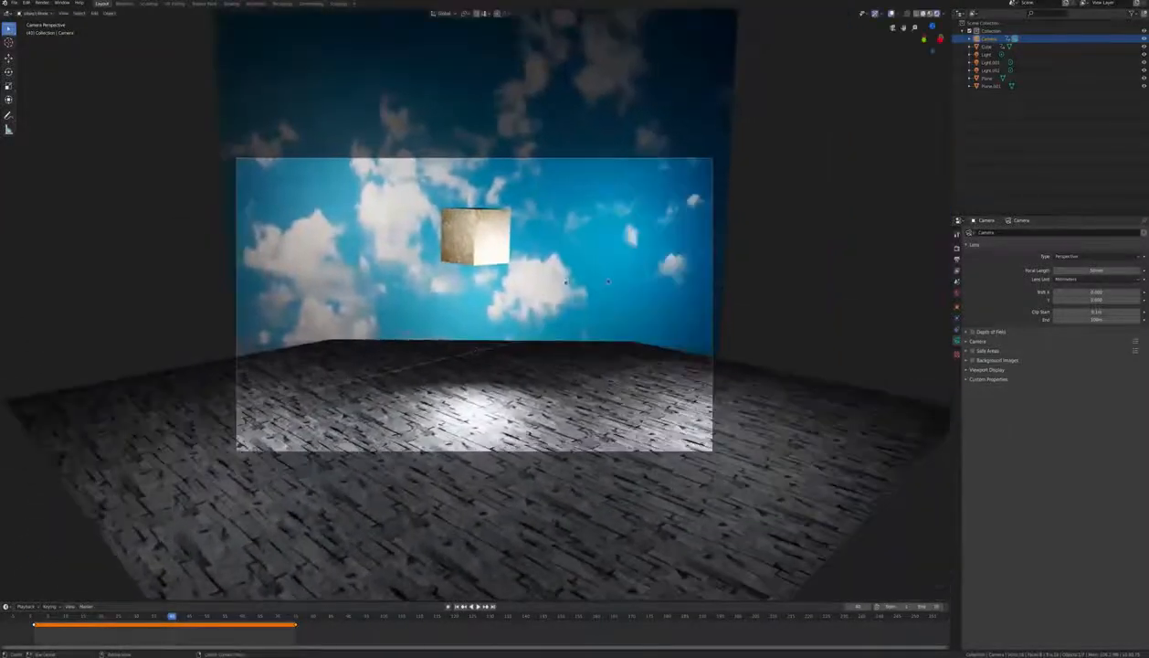
Raise the camera along the Z axis, keyframe it at frame 40 and play the animation
{"action": "key", "text": "g"}
{"action": "key", "text": "z"}
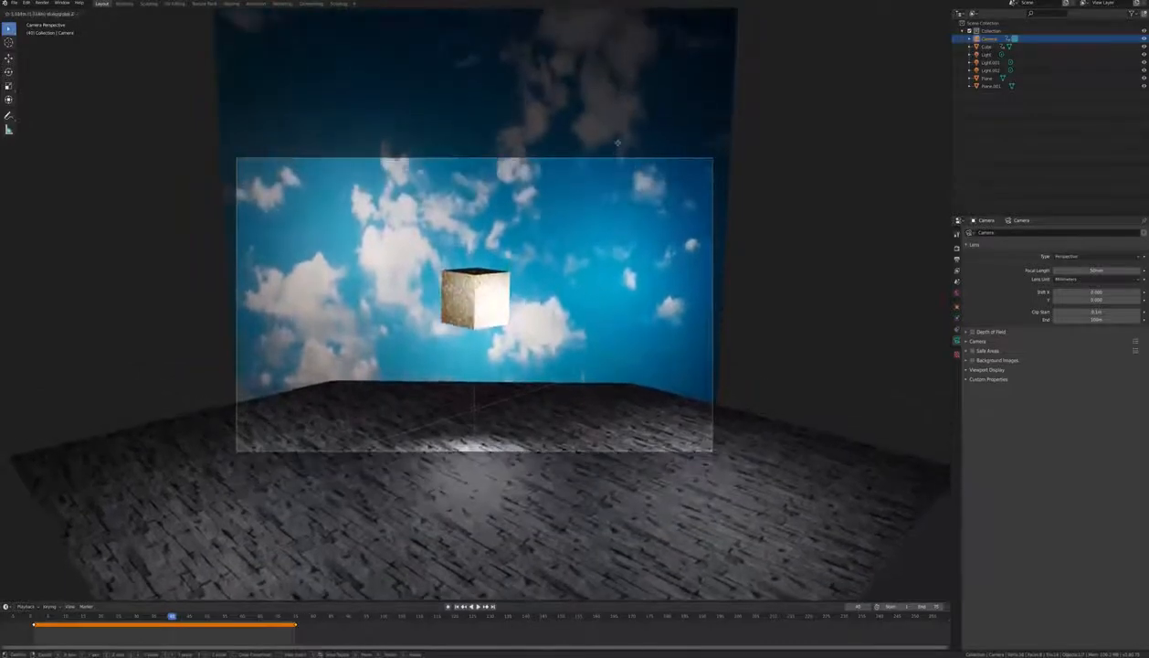
{"action": "left_click", "coordinate": [573, 326]}
{"action": "key", "text": "i"}
{"action": "left_click", "coordinate": [573, 326]}
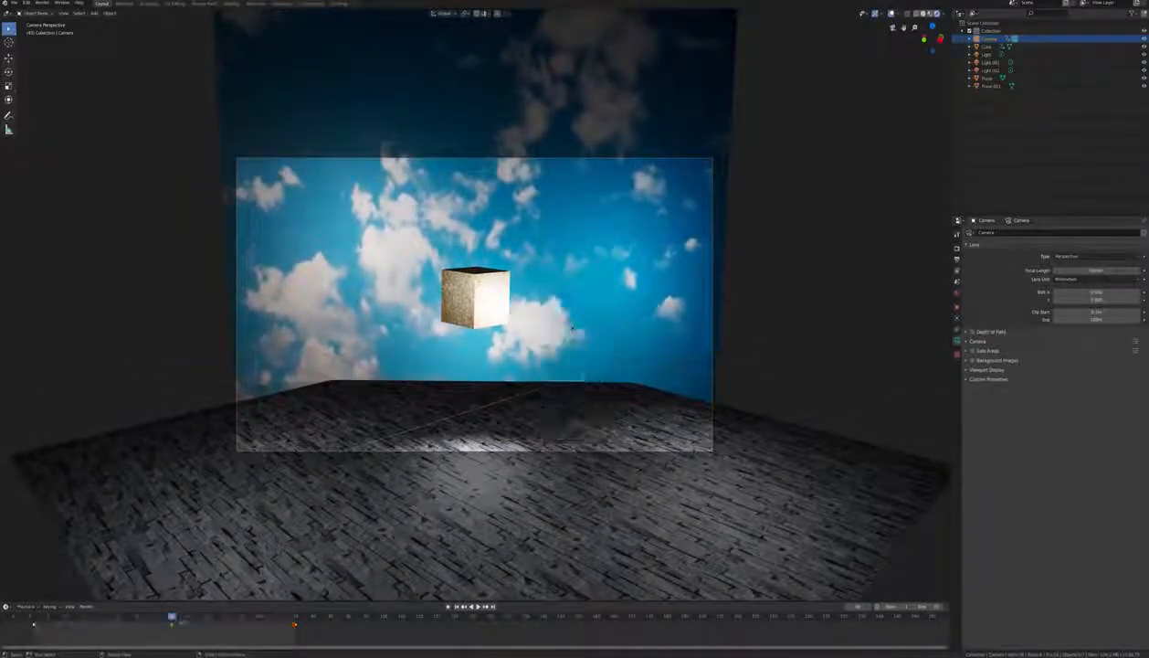
{"action": "key", "text": "space"}
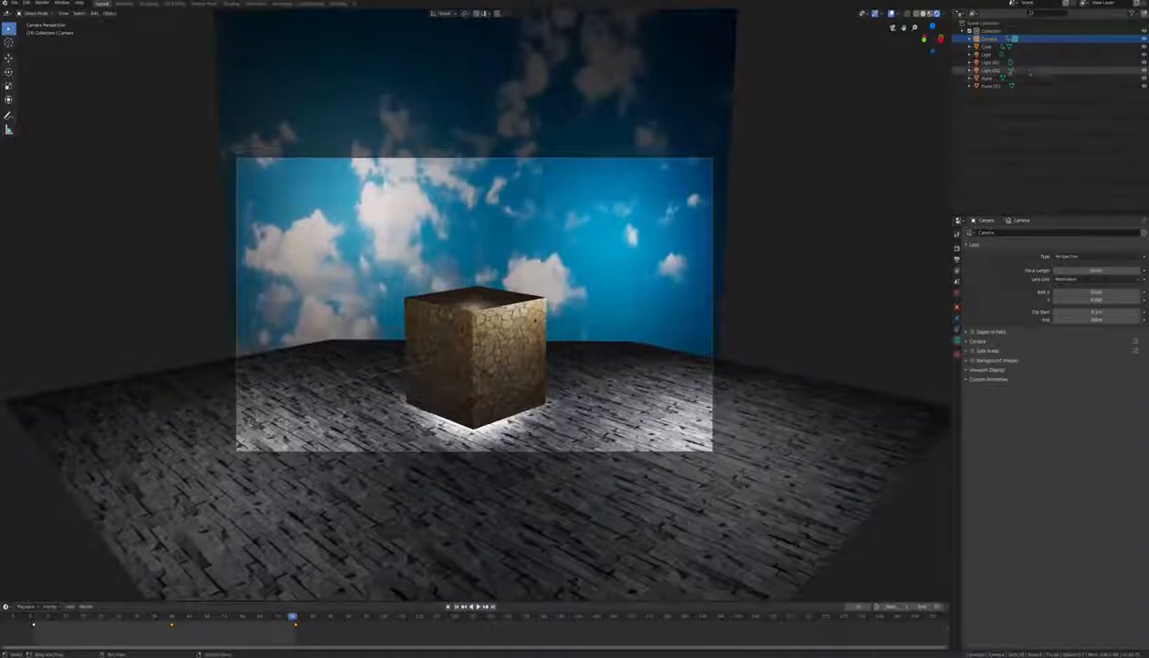
Rewind to the first frame and set the render output path to render-animation on the Desktop
{"action": "left_click", "coordinate": [992, 71]}
{"action": "left_click", "coordinate": [457, 607]}
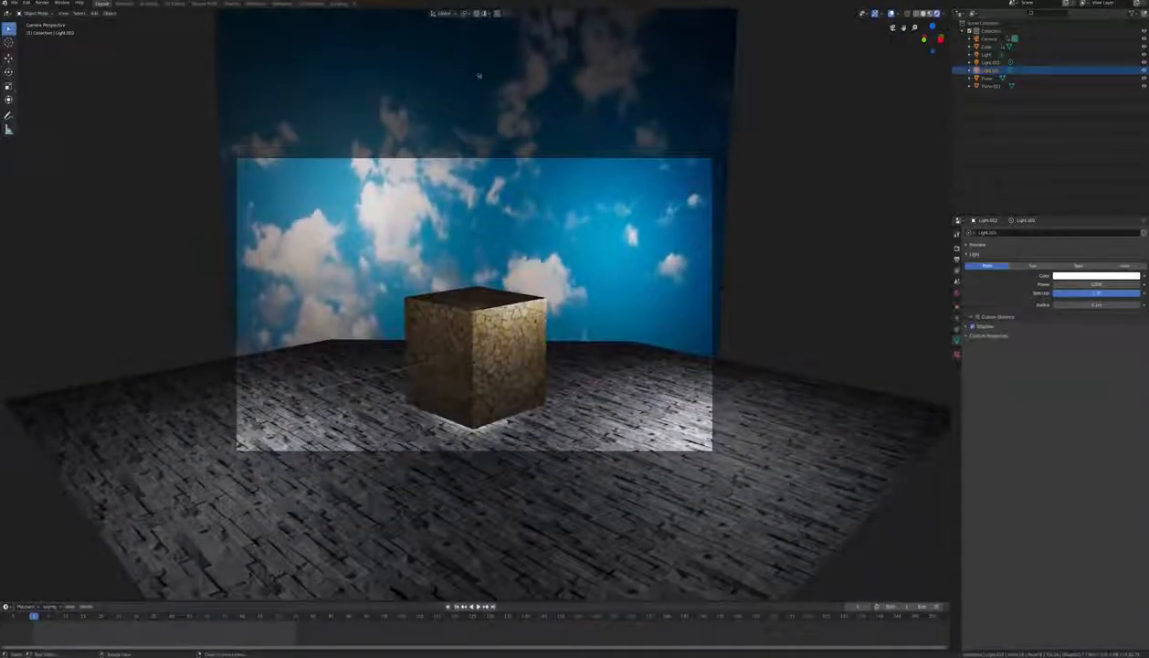
{"action": "left_click", "coordinate": [956, 258]}
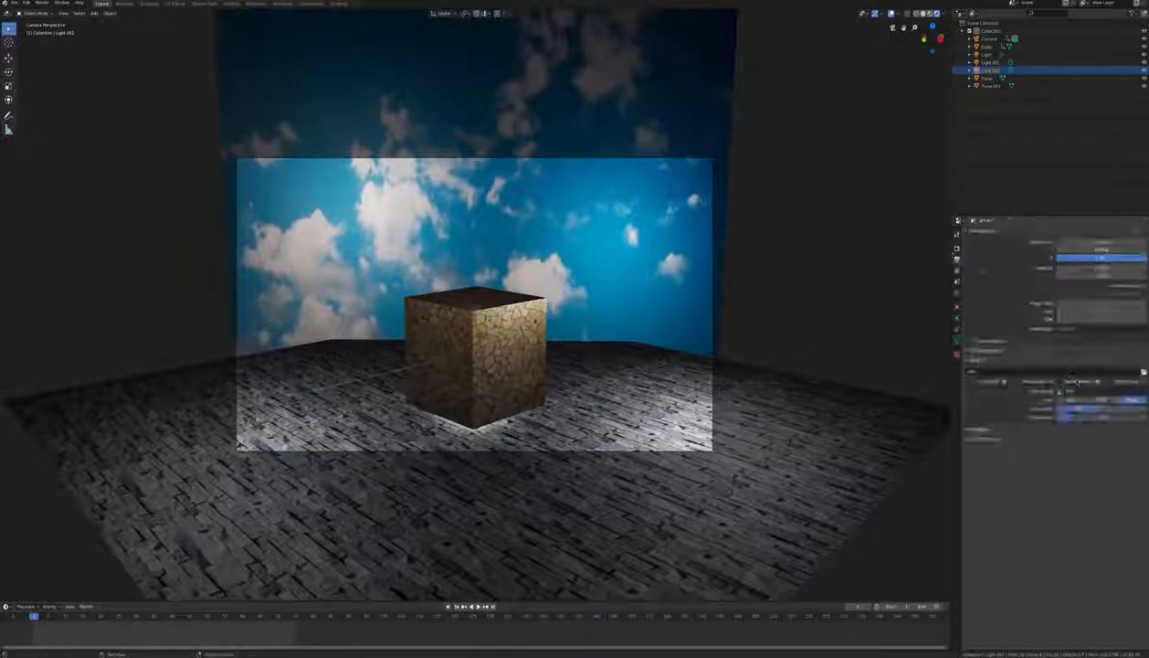
{"action": "left_click", "coordinate": [1142, 372]}
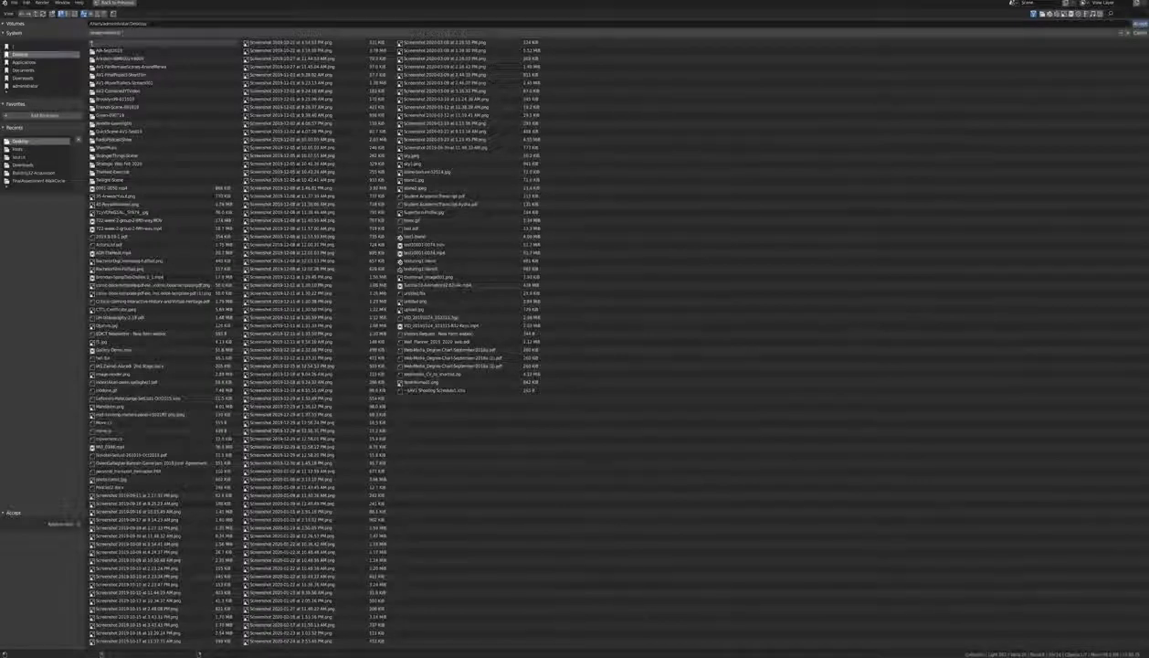
{"action": "left_click", "coordinate": [1144, 25]}
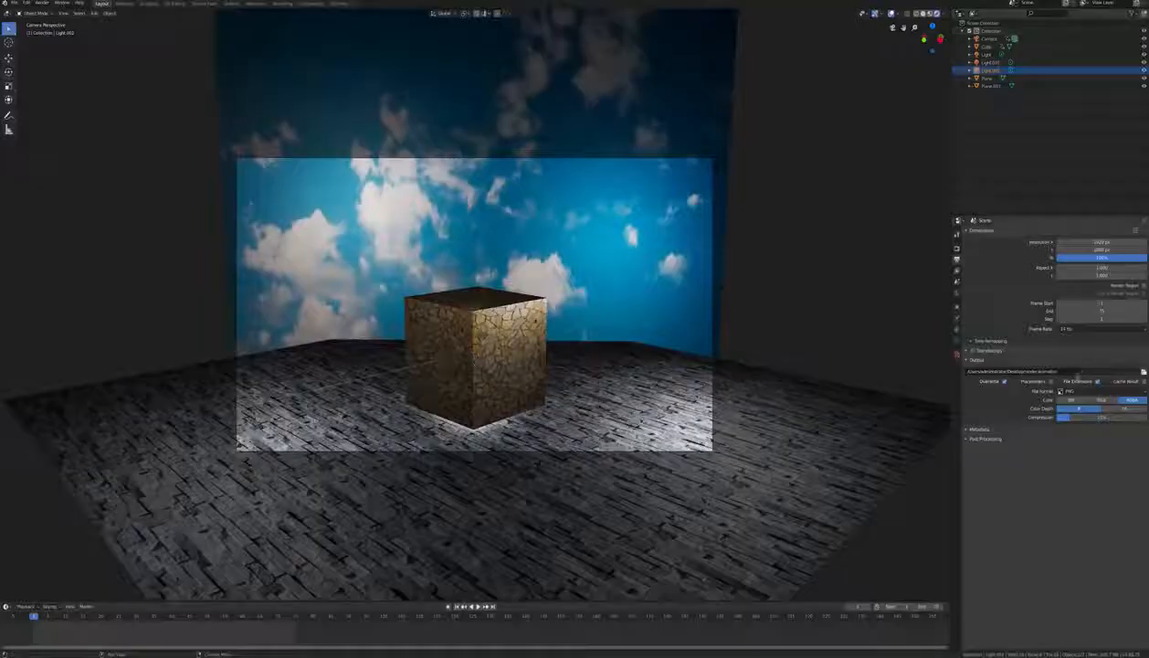
Set the render output to FFmpeg video in an MPEG-4 container with perceptually lossless quality and realtime encoding speed
{"action": "left_click", "coordinate": [1087, 391]}
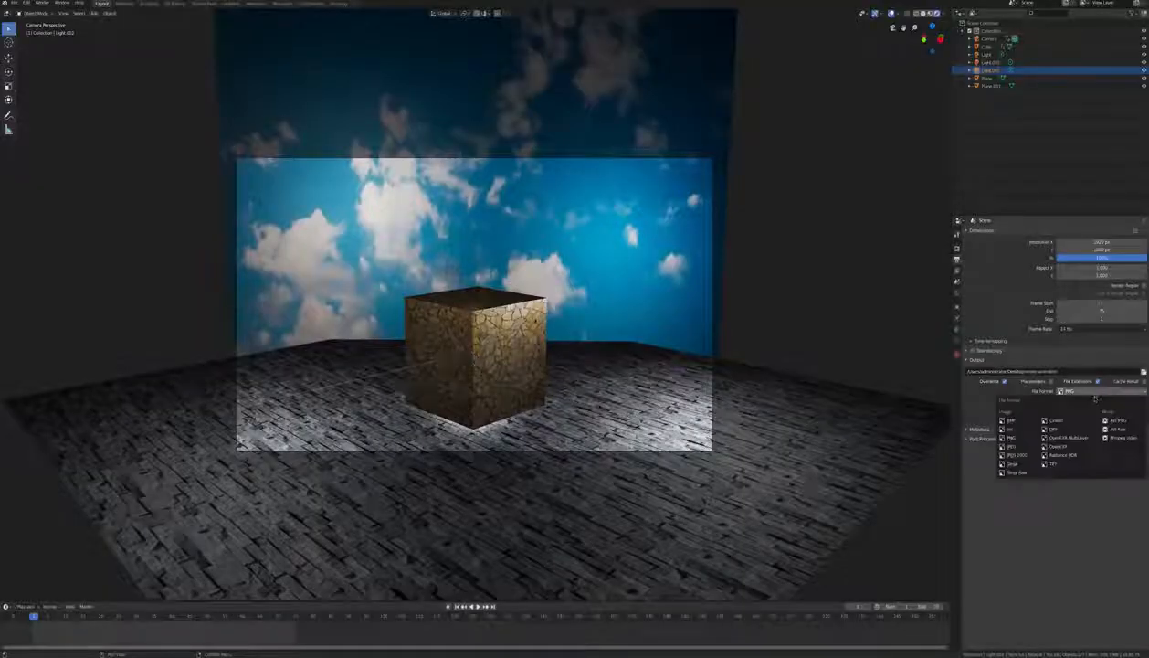
{"action": "left_click", "coordinate": [1119, 437]}
{"action": "left_click", "coordinate": [977, 412]}
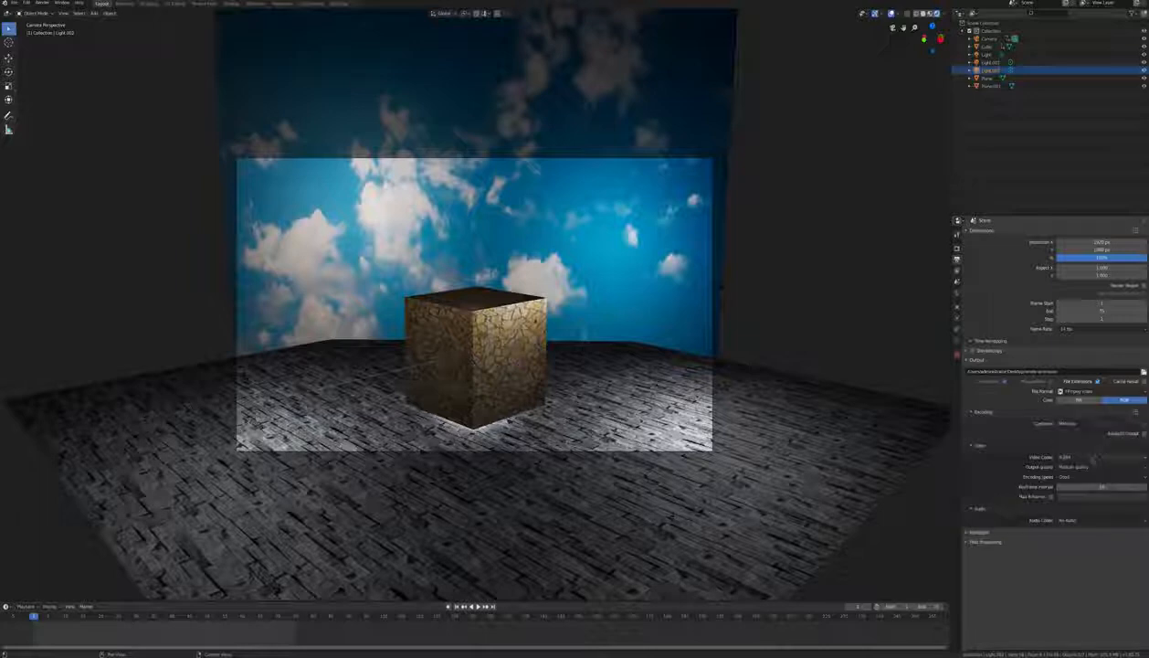
{"action": "left_click", "coordinate": [1084, 465]}
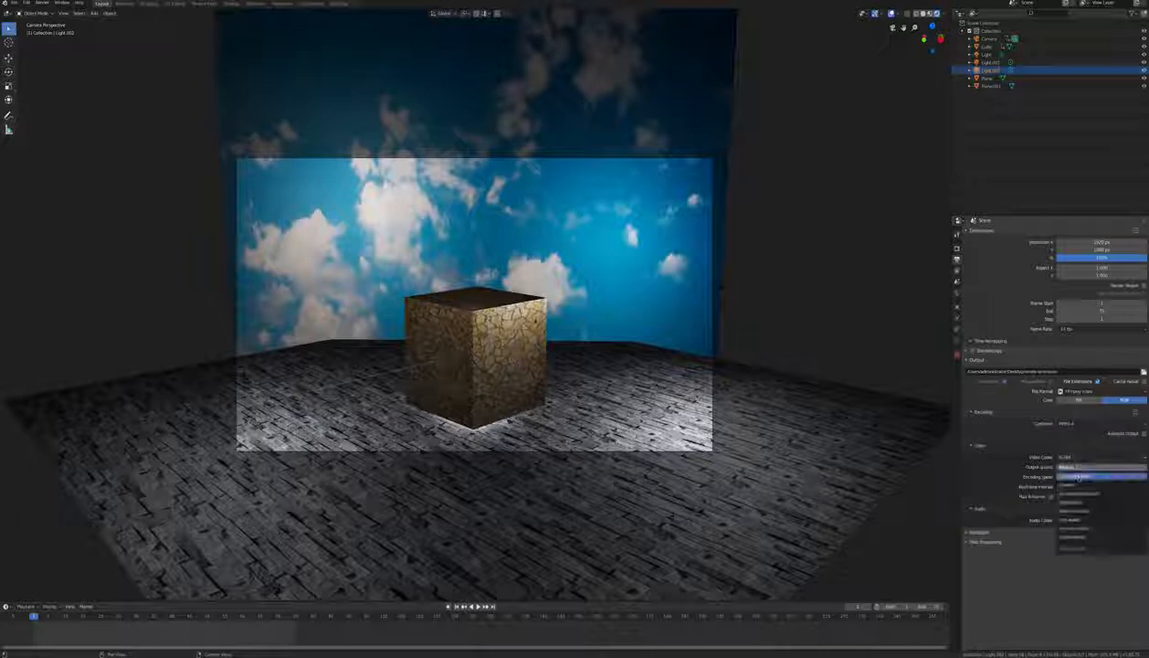
{"action": "left_click", "coordinate": [1080, 494]}
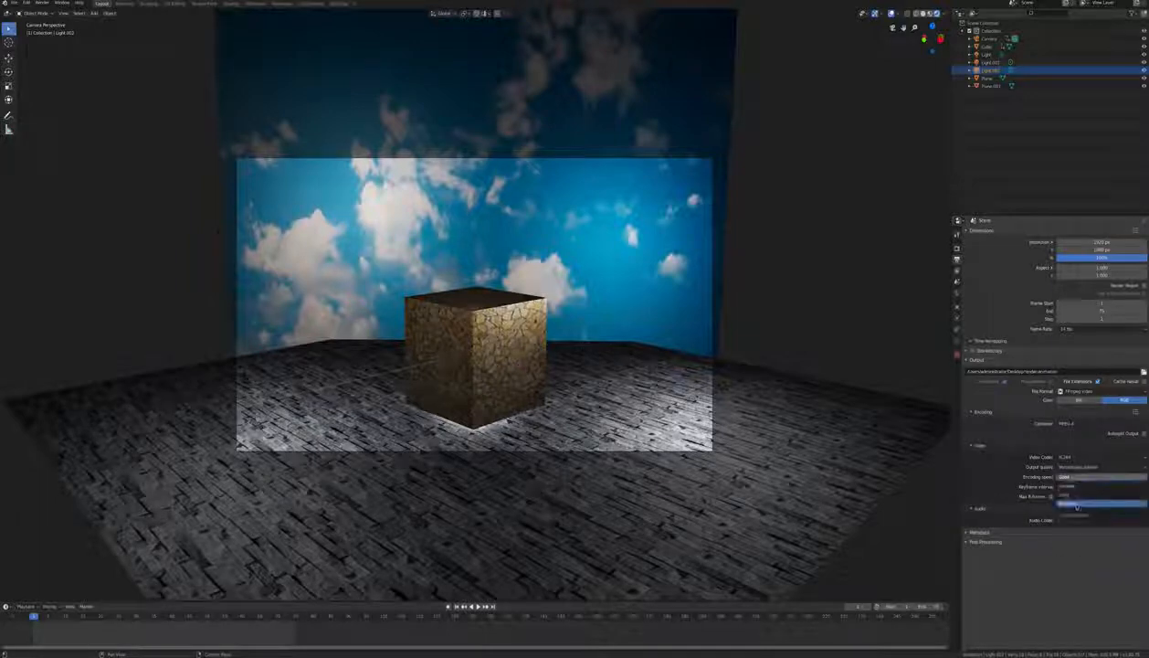
{"action": "left_click", "coordinate": [1077, 504]}
Render the animation and move the render window over the middle of the viewport
{"action": "left_click", "coordinate": [40, 3]}
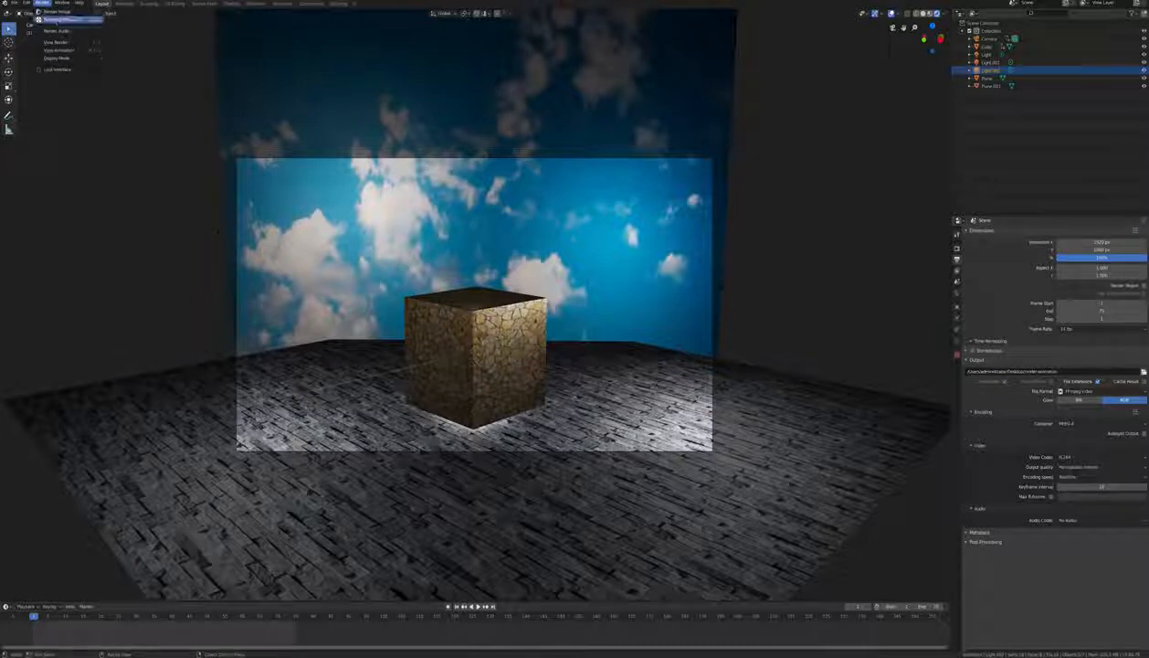
{"action": "left_click", "coordinate": [55, 23]}
{"action": "left_click_drag", "start_coordinate": [227, 1], "coordinate": [538, 176]}
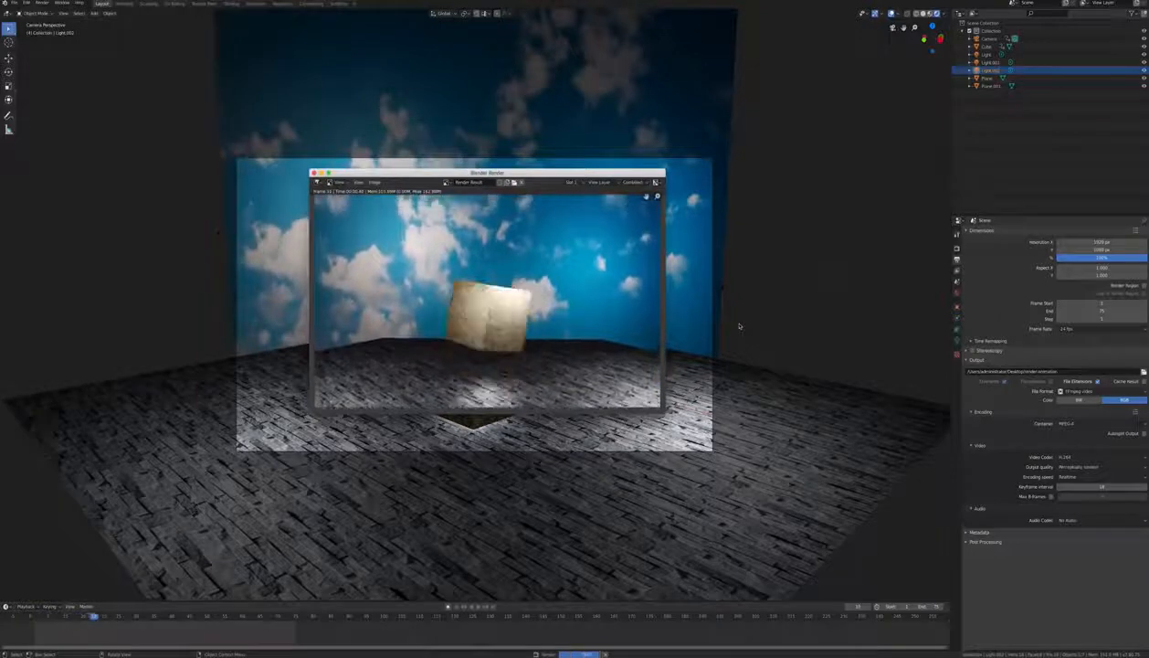